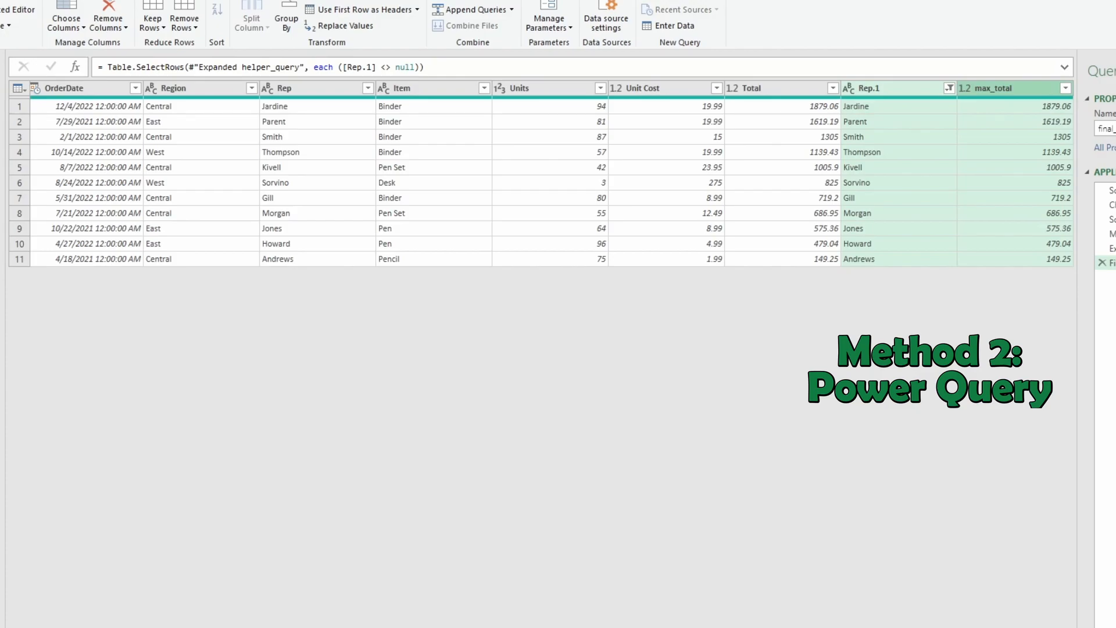
{"action": "right_click", "coordinate": [888, 89]}
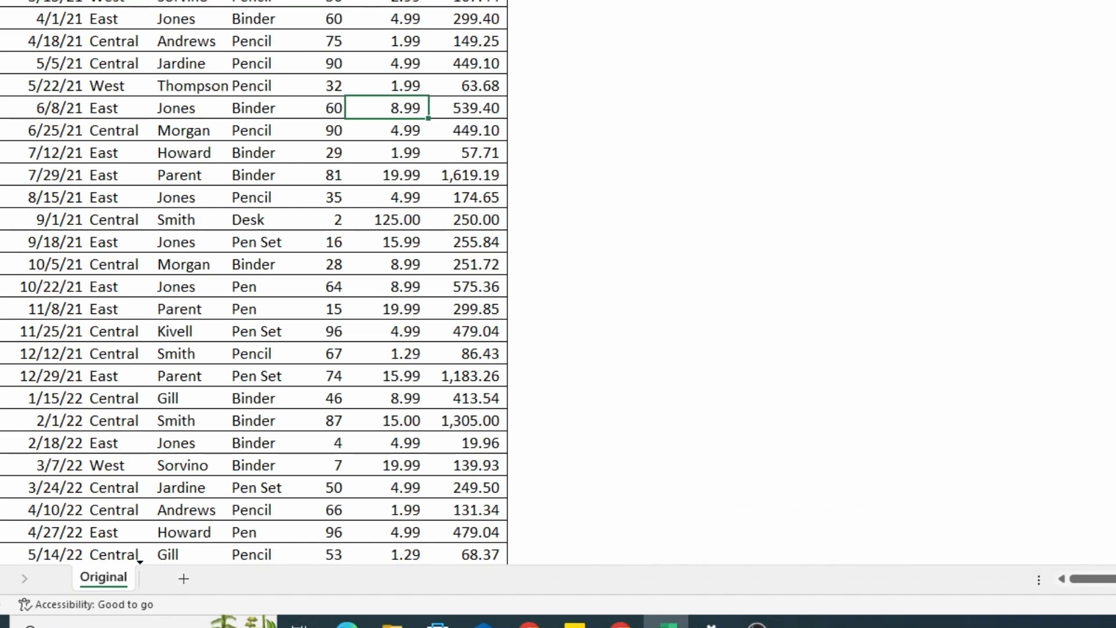
Duplicate the Original sheet and sort the copy's table by Total from largest to smallest
{"action": "left_click_drag", "start_coordinate": [103, 577], "coordinate": [145, 578]}
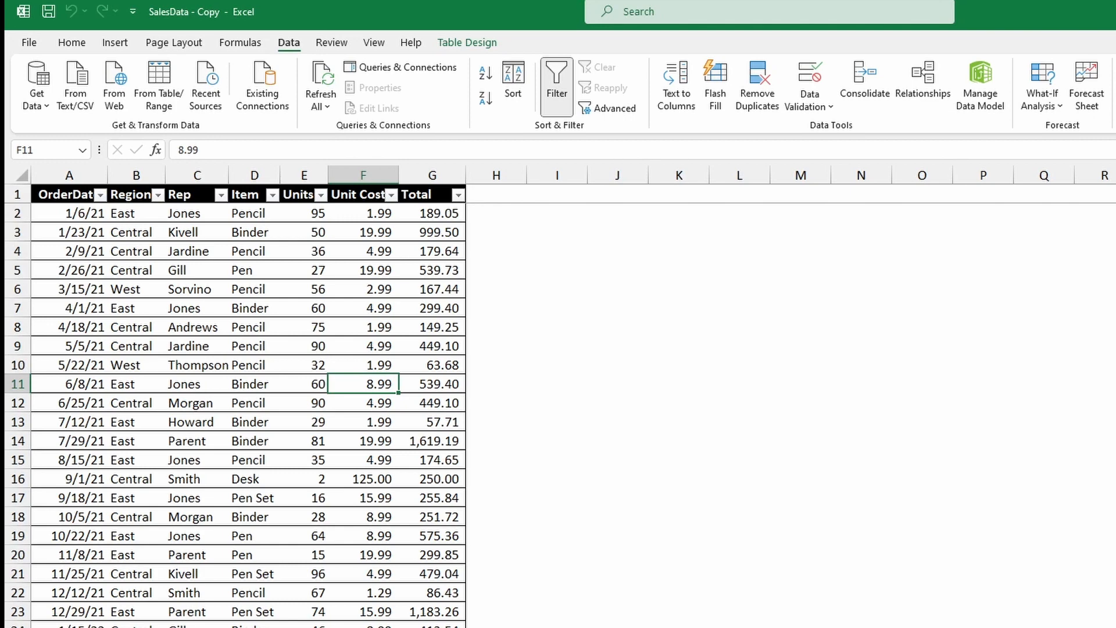
{"action": "left_click", "coordinate": [458, 195]}
{"action": "left_click", "coordinate": [337, 236]}
{"action": "left_click", "coordinate": [556, 213]}
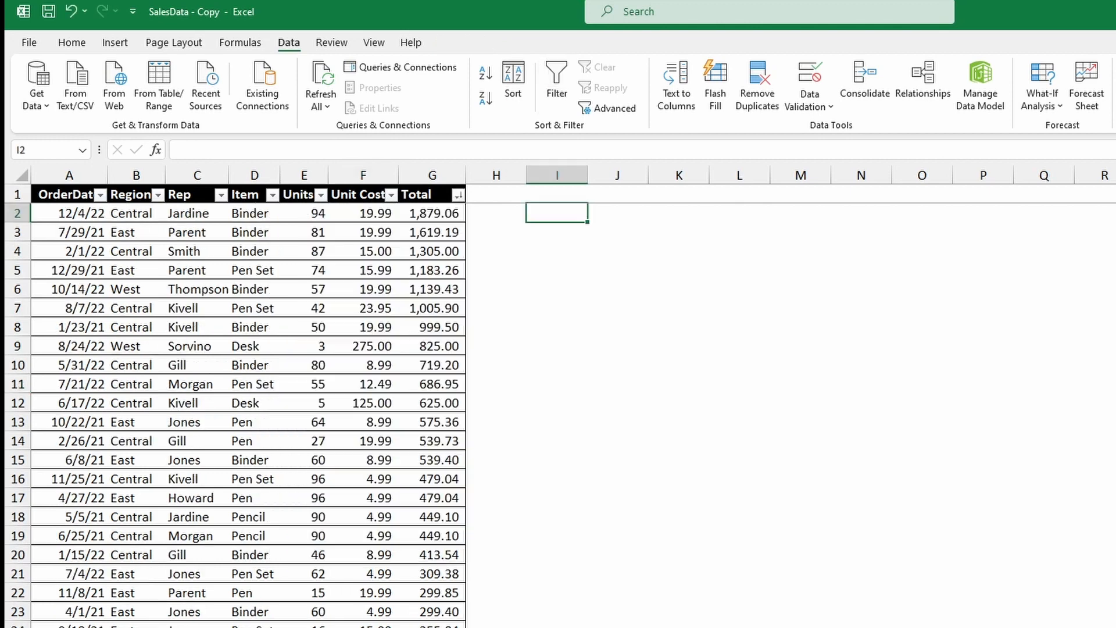
Convert the sales table on the copied sheet to a normal range and rename the sheet Countifs
{"action": "left_click", "coordinate": [432, 213]}
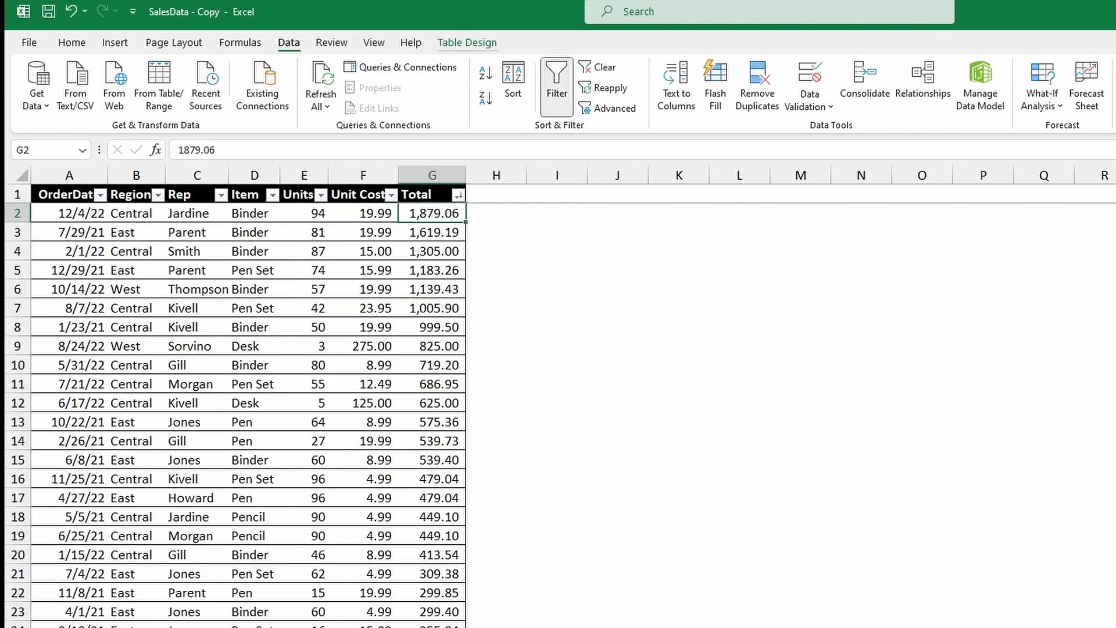
{"action": "left_click", "coordinate": [467, 43]}
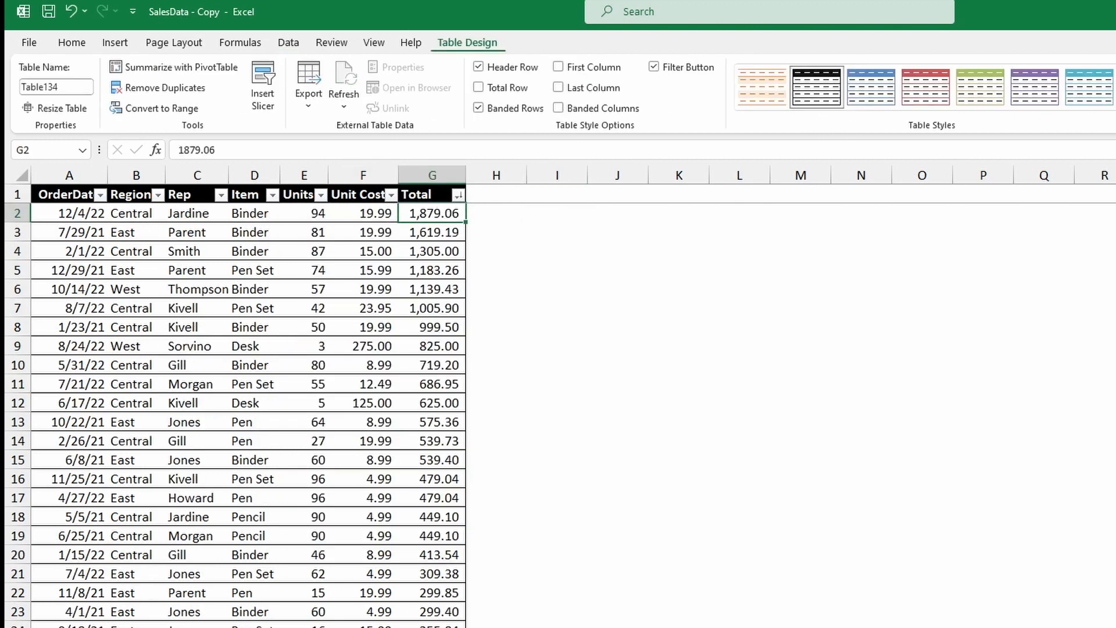
{"action": "left_click", "coordinate": [152, 109]}
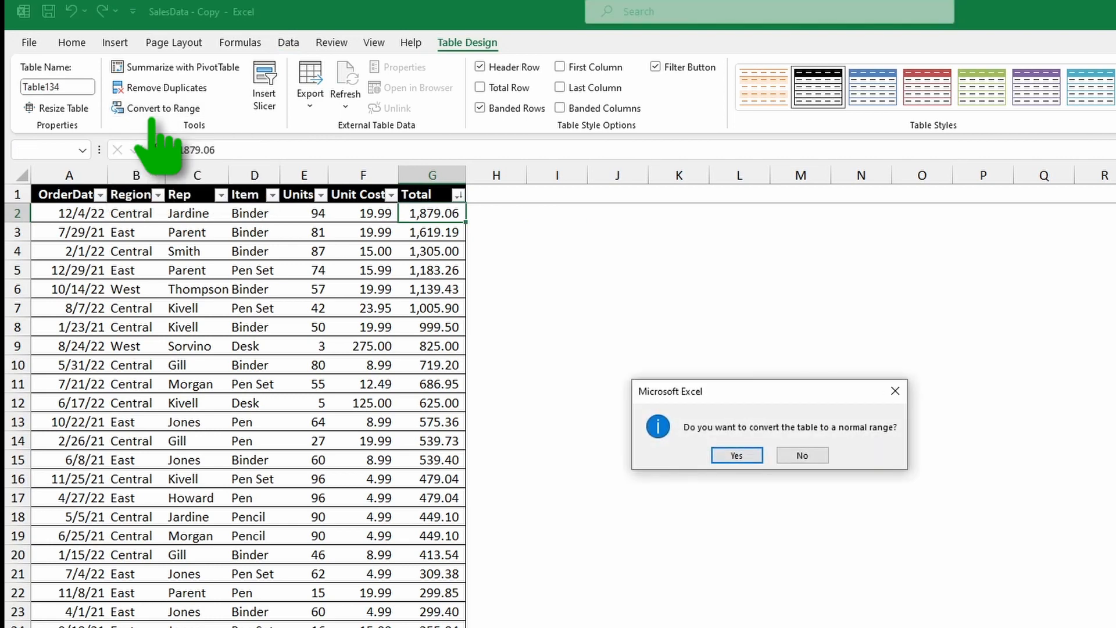
{"action": "key", "text": "Return"}
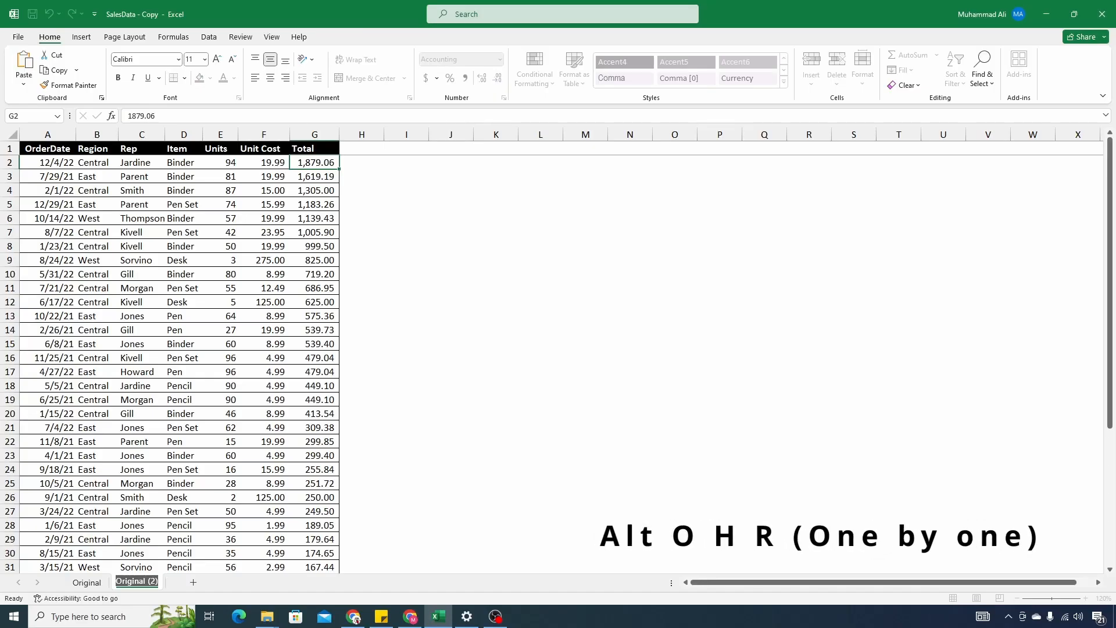
{"action": "type", "text": "Countifs"}
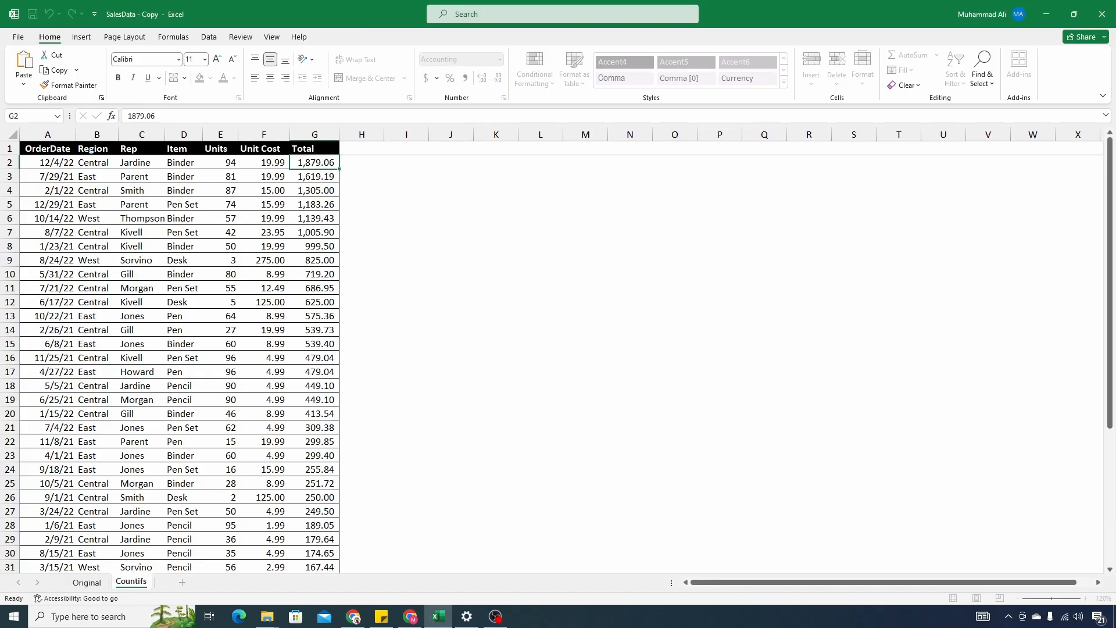
{"action": "key", "text": "Return"}
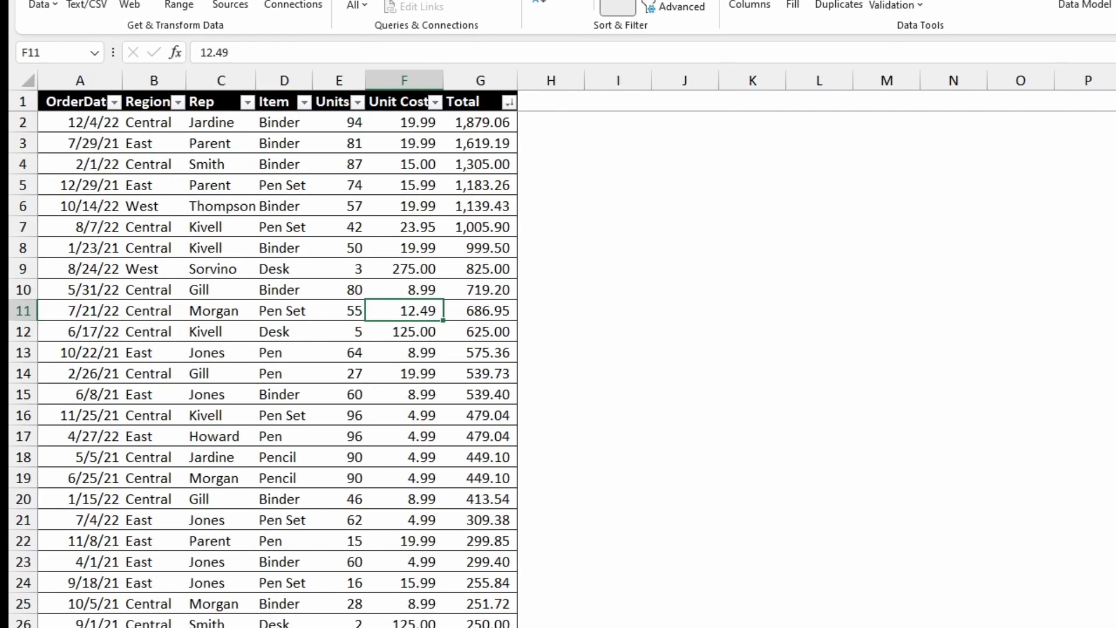
Enter =COUNTIFS($C$2:$C$44,C2) in cell I2 to count each rep's occurrences
{"action": "left_click", "coordinate": [618, 122]}
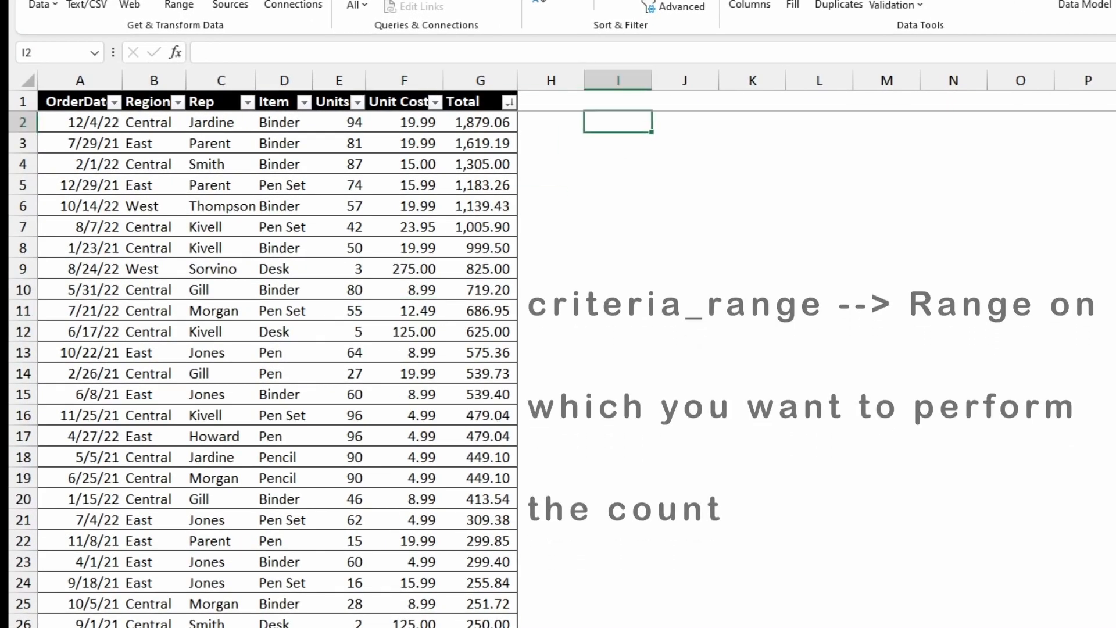
{"action": "type", "text": "=countifs"}
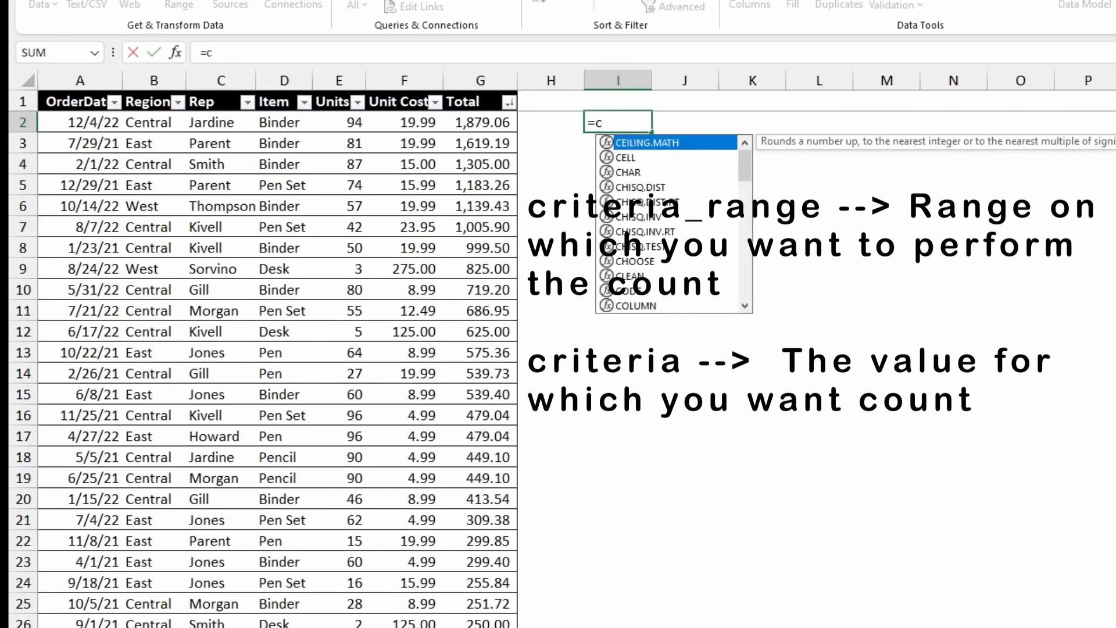
{"action": "key", "text": "Tab"}
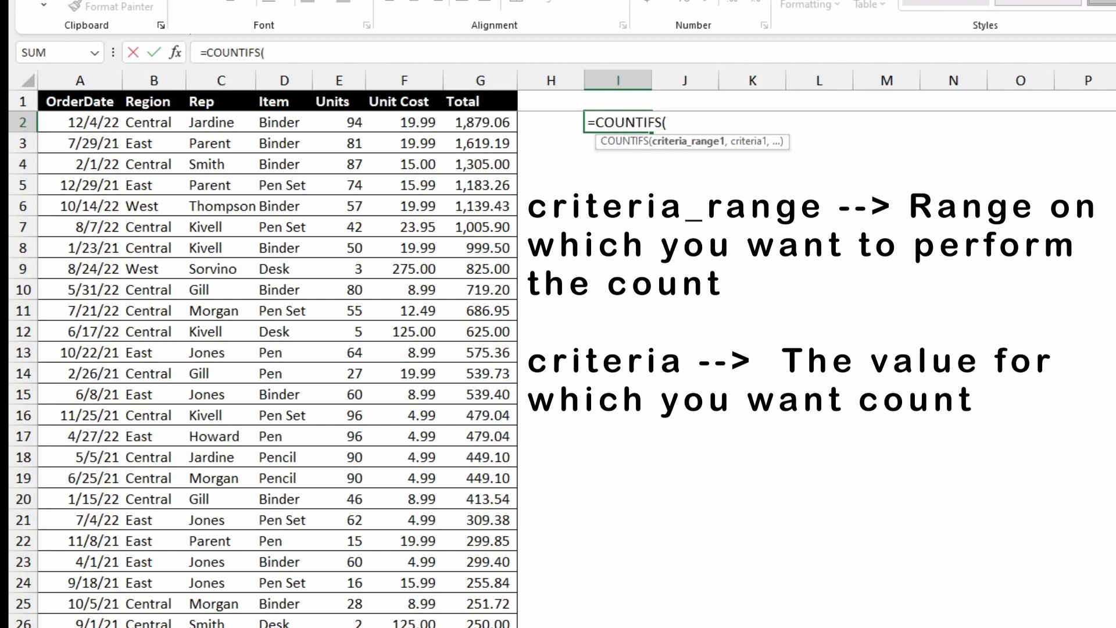
{"action": "left_click", "coordinate": [221, 122]}
{"action": "key", "text": "ctrl+shift+Down"}
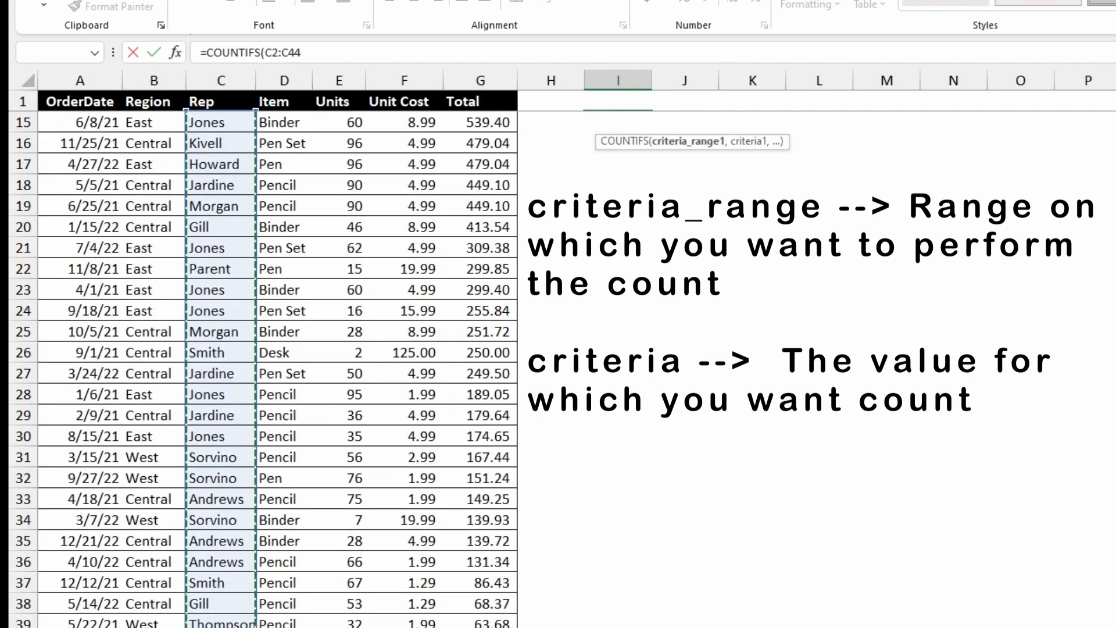
{"action": "key", "text": "F4"}
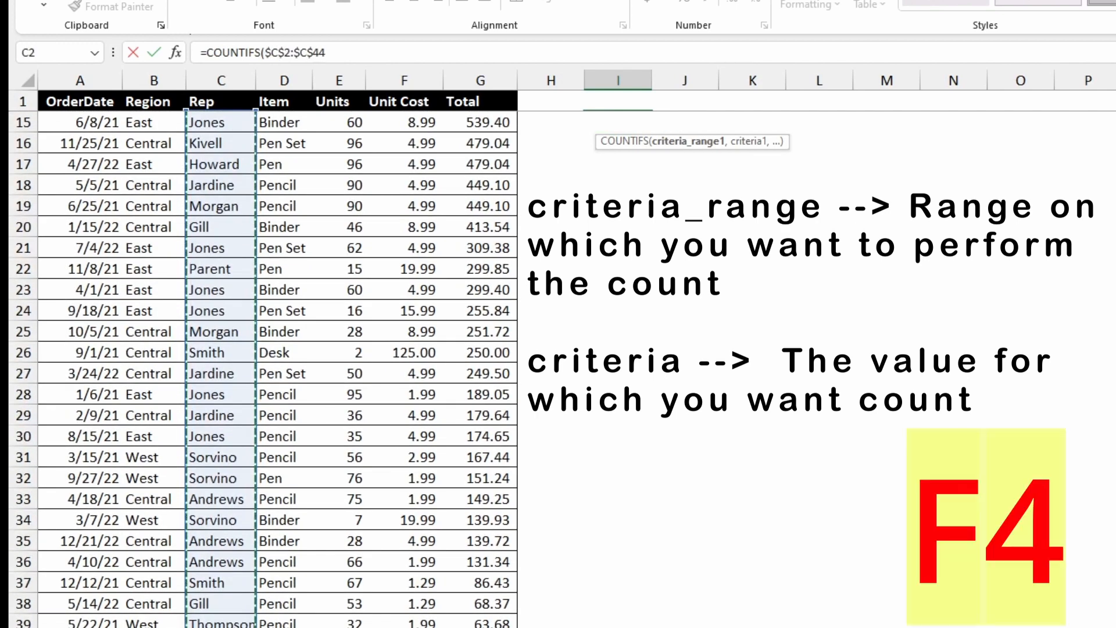
{"action": "type", "text": ","}
{"action": "scroll", "coordinate": [262, 366], "scroll_direction": "up", "scroll_amount": 5}
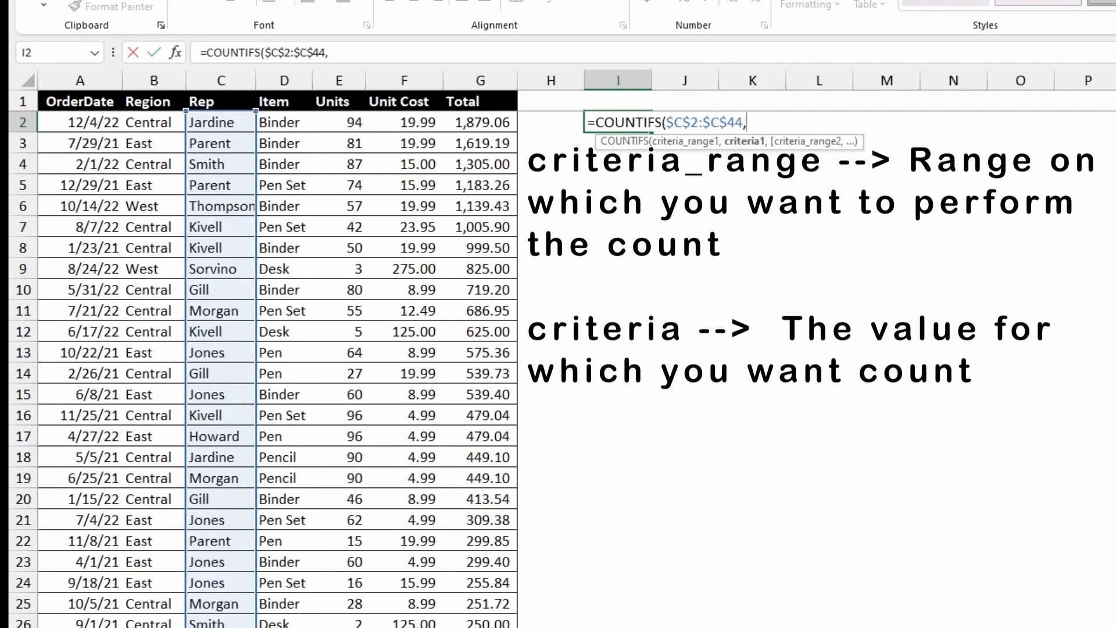
{"action": "left_click", "coordinate": [221, 123]}
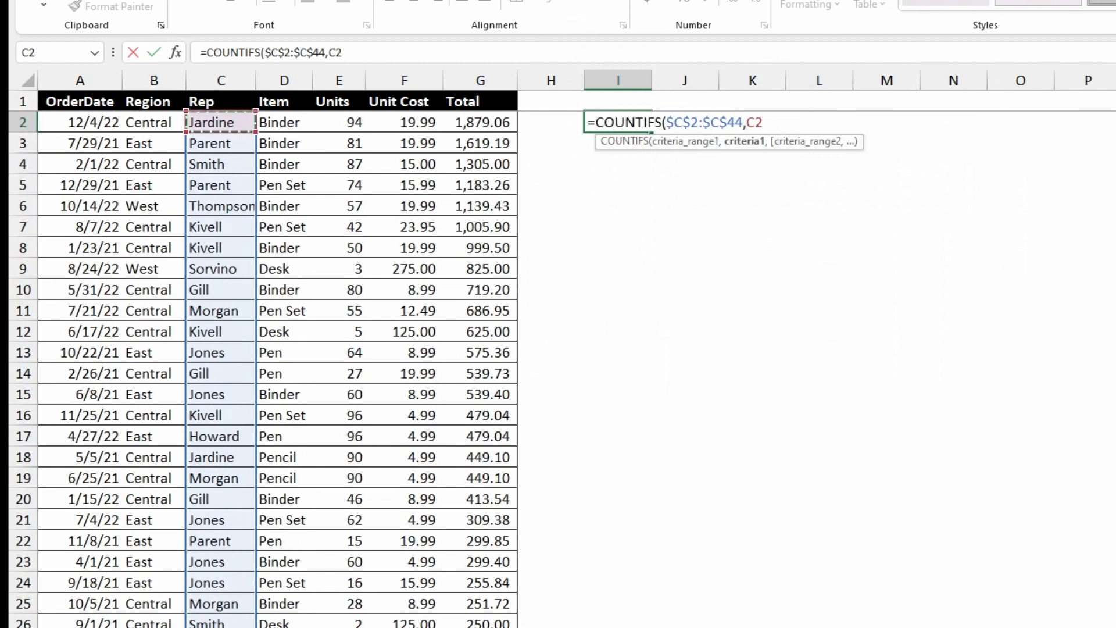
{"action": "type", "text": ")"}
{"action": "key", "text": "Return"}
Copy the COUNTIFS formula from I2 down column I to the last data row
{"action": "key", "text": "Up"}
{"action": "key", "text": "ctrl+c"}
{"action": "key", "text": "Left"}
{"action": "key", "text": "Right"}
{"action": "key", "text": "Left"}
{"action": "key", "text": "Left"}
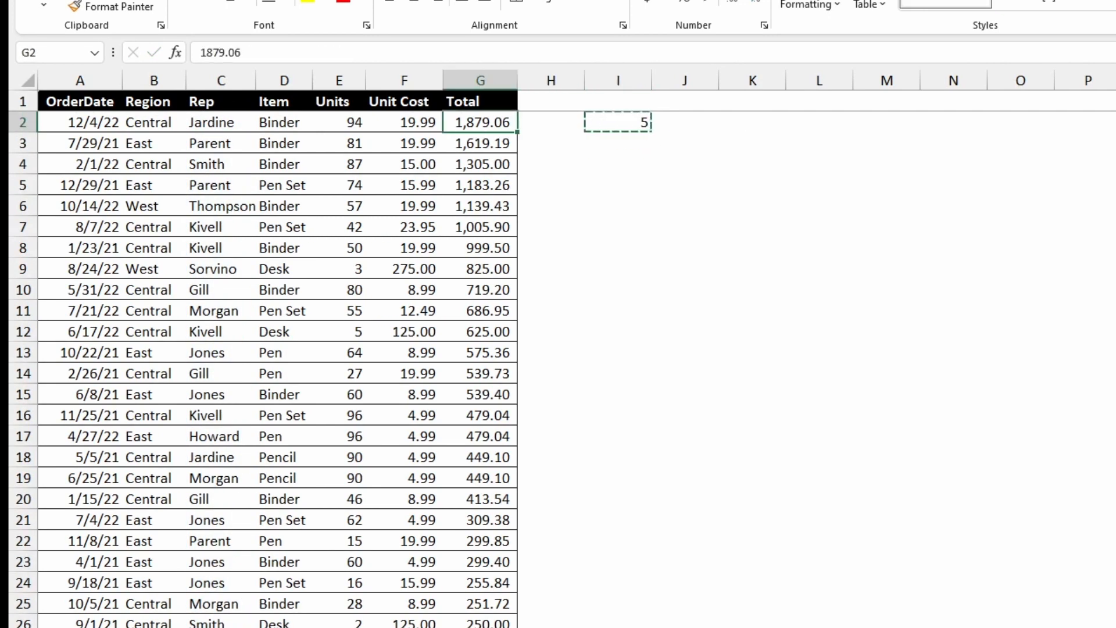
{"action": "key", "text": "ctrl+Down"}
{"action": "key", "text": "Right"}
{"action": "key", "text": "Right"}
{"action": "key", "text": "ctrl+shift+Up"}
{"action": "key", "text": "Return"}
{"action": "key", "text": "ctrl+Up"}
{"action": "key", "text": "ctrl+Up"}
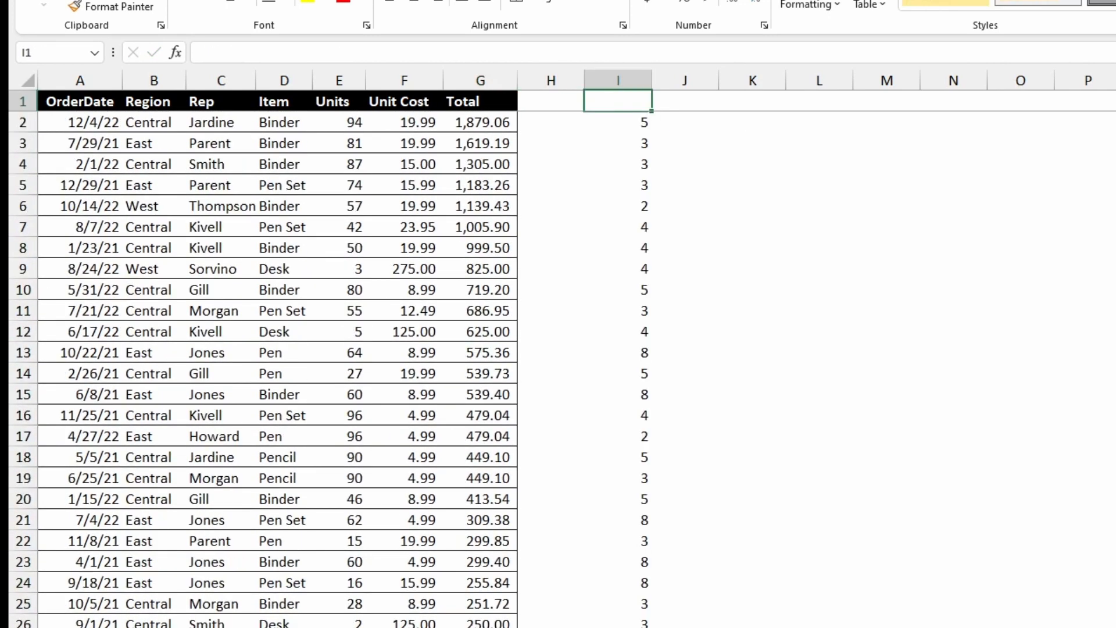
Head the count column Countifs and format it like the Total column, placed directly beside it in column H
{"action": "type", "text": "Countifs"}
{"action": "key", "text": "Left"}
{"action": "key", "text": "Left"}
{"action": "key", "text": "ctrl+shift+Down"}
{"action": "key", "text": "ctrl+c"}
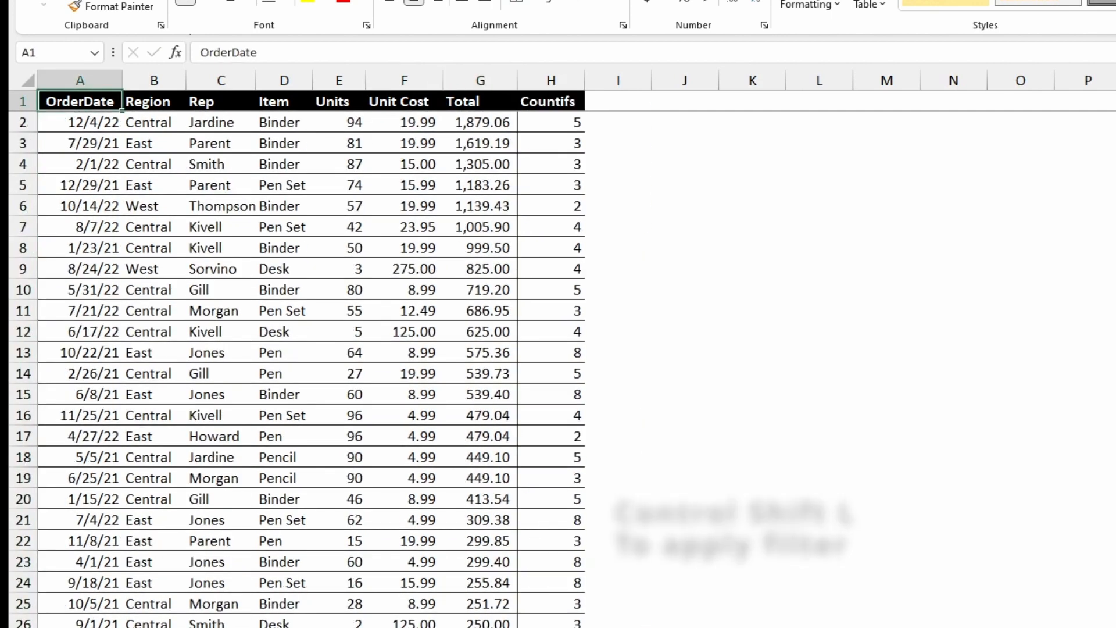
Turn on filters for the header row of the sales data
{"action": "key", "text": "ctrl+shift+l"}
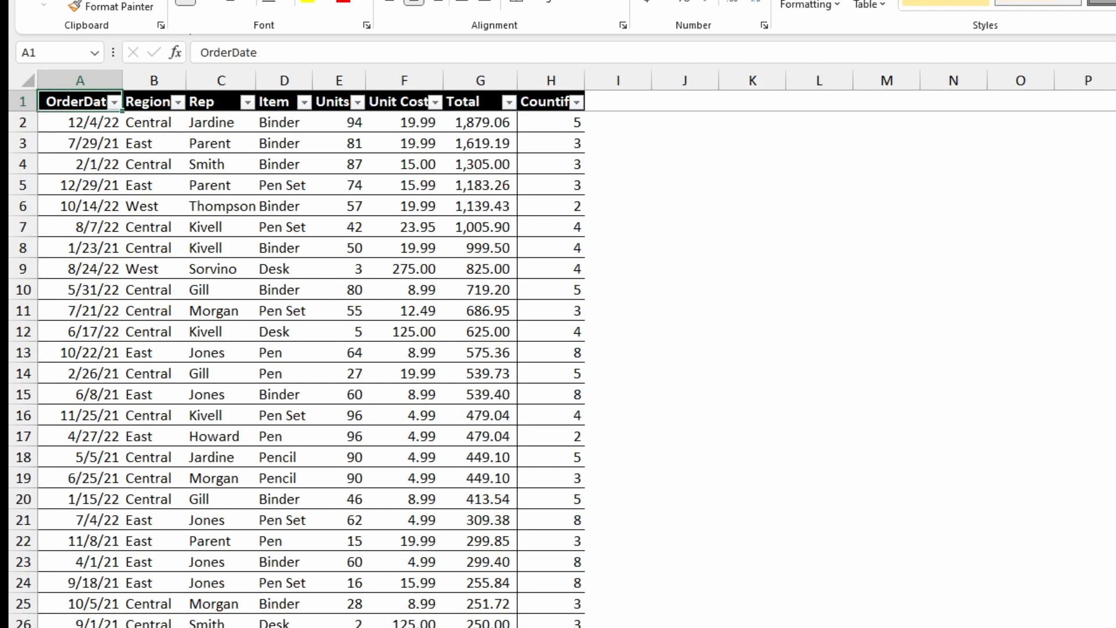
{"action": "left_click", "coordinate": [339, 185]}
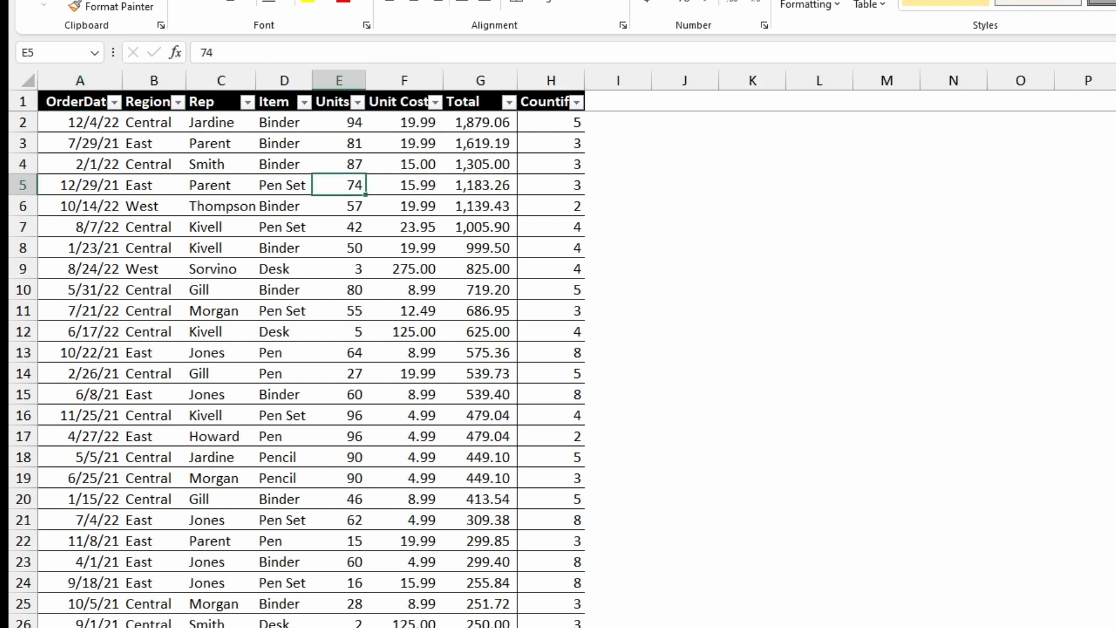
Filter the rows to the rep in cell C4 to check the repeated counts, and clear the Rep filter again
{"action": "left_click", "coordinate": [221, 164]}
{"action": "key", "text": "shift+F10"}
{"action": "key", "text": "e"}
{"action": "key", "text": "v"}
{"action": "key", "text": "Down"}
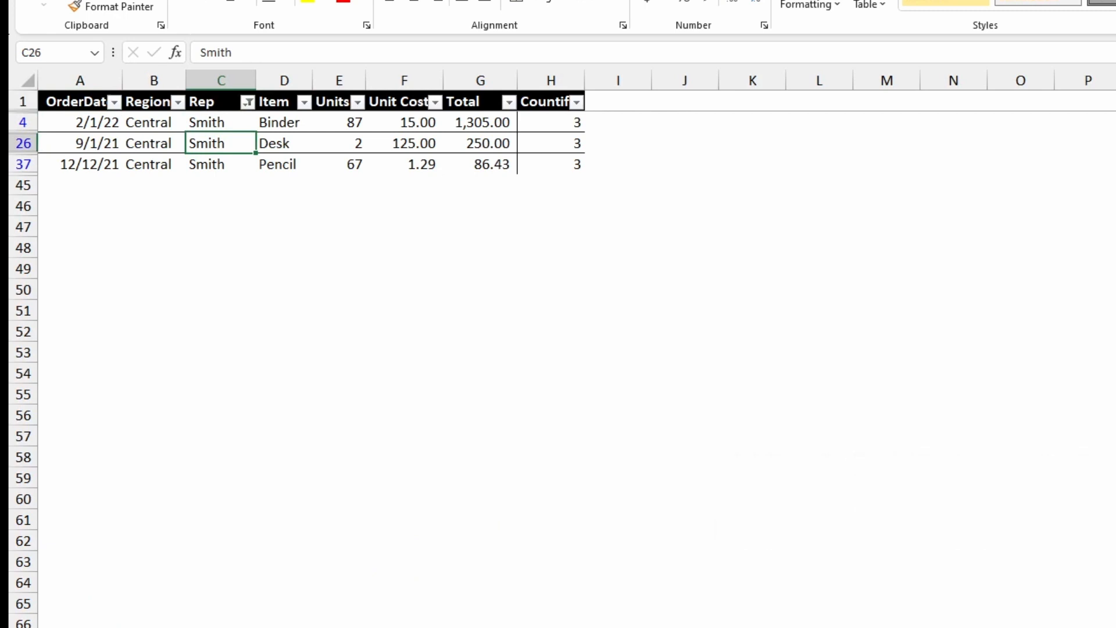
{"action": "key", "text": "ctrl+Up"}
{"action": "key", "text": "alt+Down"}
{"action": "key", "text": "c"}
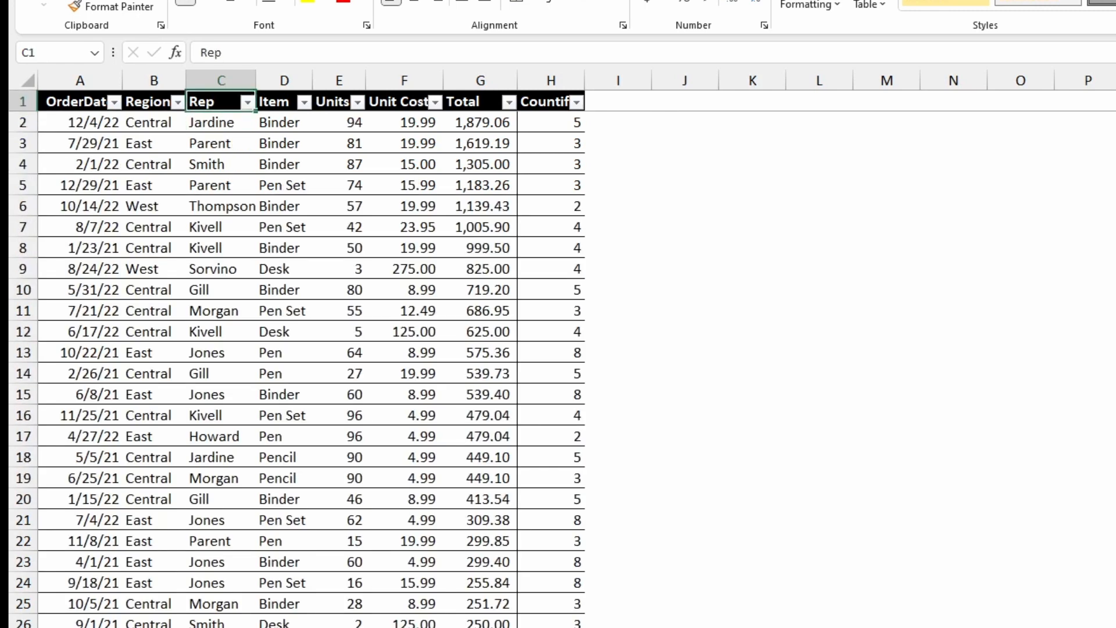
Change the formula in H2 to =COUNTIFS($C$2:C2,C2) so the range expands from a fixed start cell
{"action": "left_click", "coordinate": [551, 123]}
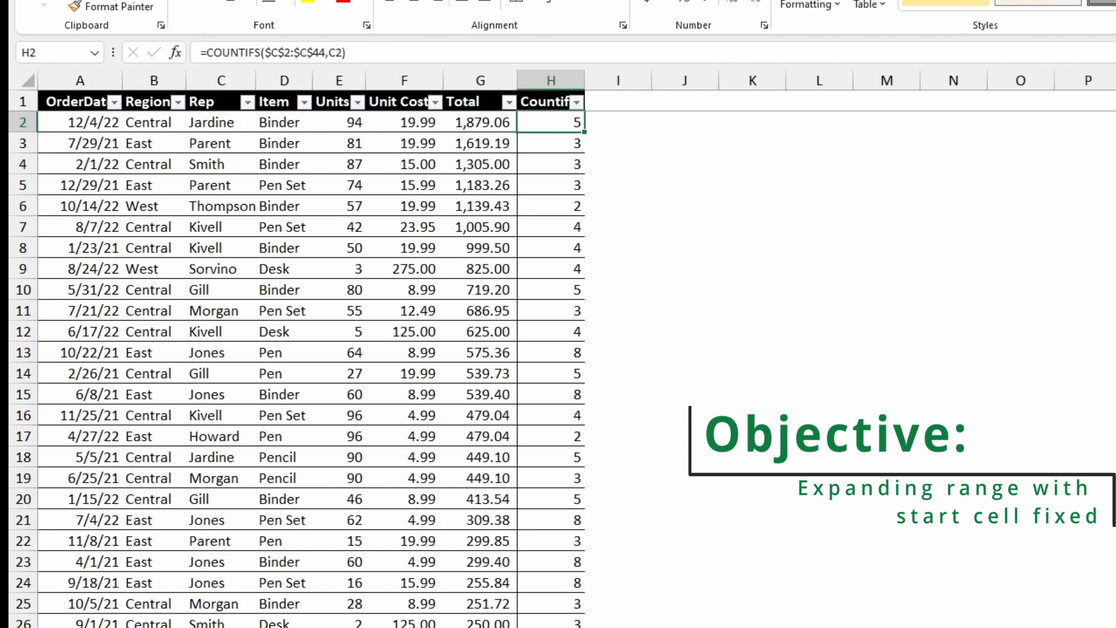
{"action": "key", "text": "F2"}
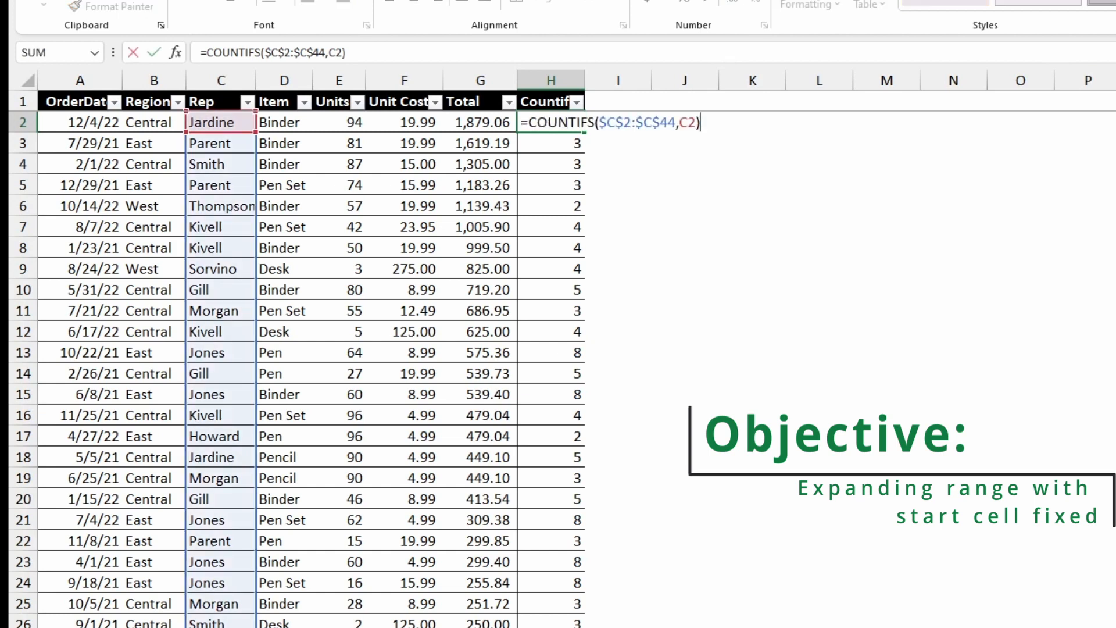
{"action": "left_click", "coordinate": [674, 122]}
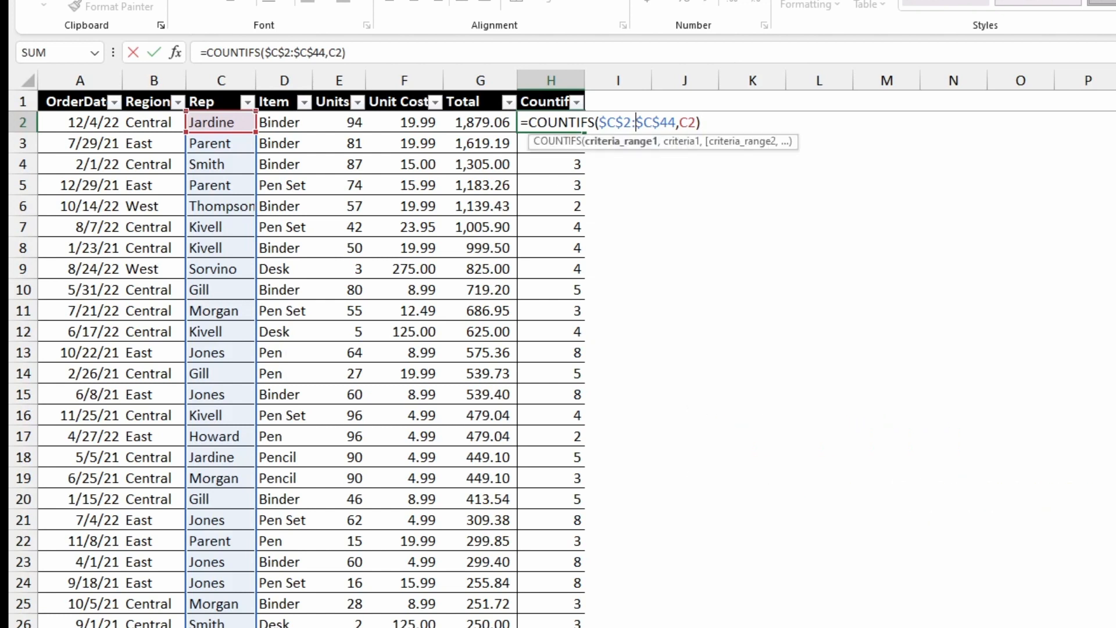
{"action": "key", "text": "shift+Right"}
{"action": "key", "text": "Delete"}
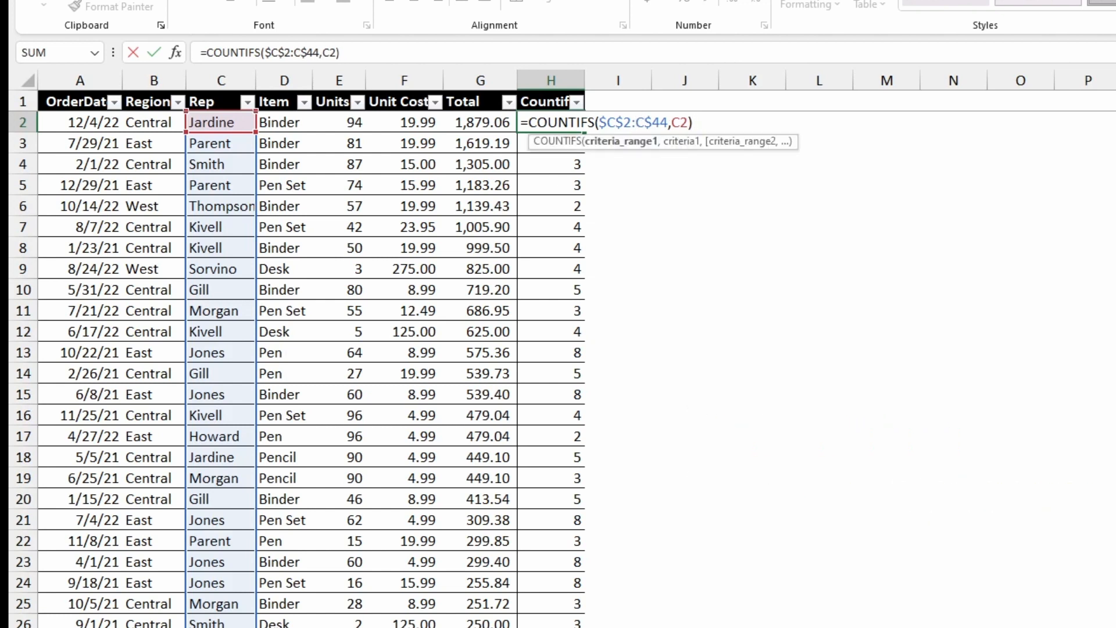
{"action": "key", "text": "Right"}
{"action": "key", "text": "shift+Right"}
{"action": "key", "text": "Delete"}
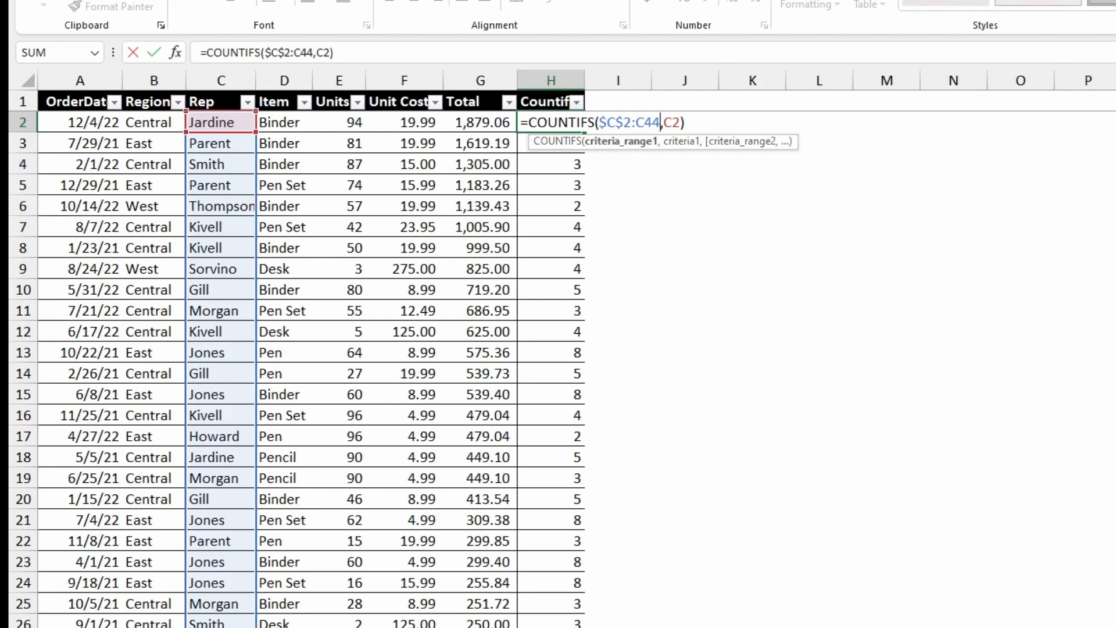
{"action": "key", "text": "shift+Left"}
{"action": "key", "text": "shift+Left"}
{"action": "type", "text": "2"}
{"action": "key", "text": "ctrl+Return"}
Copy the expanding-range formula from H2 into cells H3 and H4
{"action": "key", "text": "ctrl+c"}
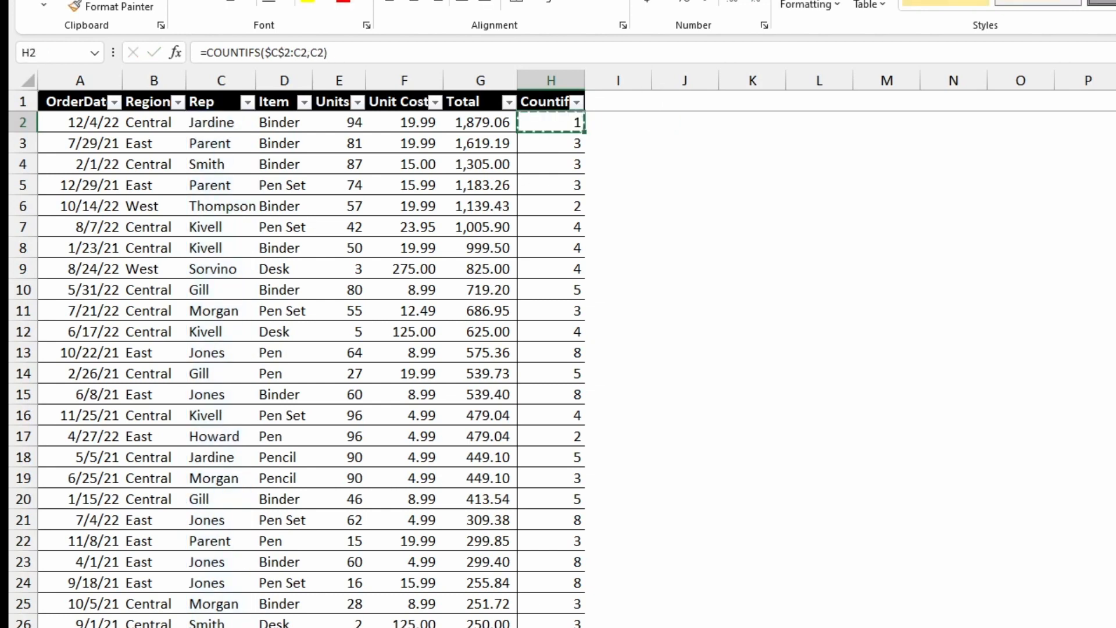
{"action": "key", "text": "Down"}
{"action": "key", "text": "ctrl+v"}
{"action": "key", "text": "Down"}
{"action": "key", "text": "ctrl+v"}
{"action": "key", "text": "Escape"}
Examine the formulas in H2, H3 and H4 to see how the counted range grows row by row
{"action": "key", "text": "Up"}
{"action": "key", "text": "Up"}
{"action": "key", "text": "F2"}
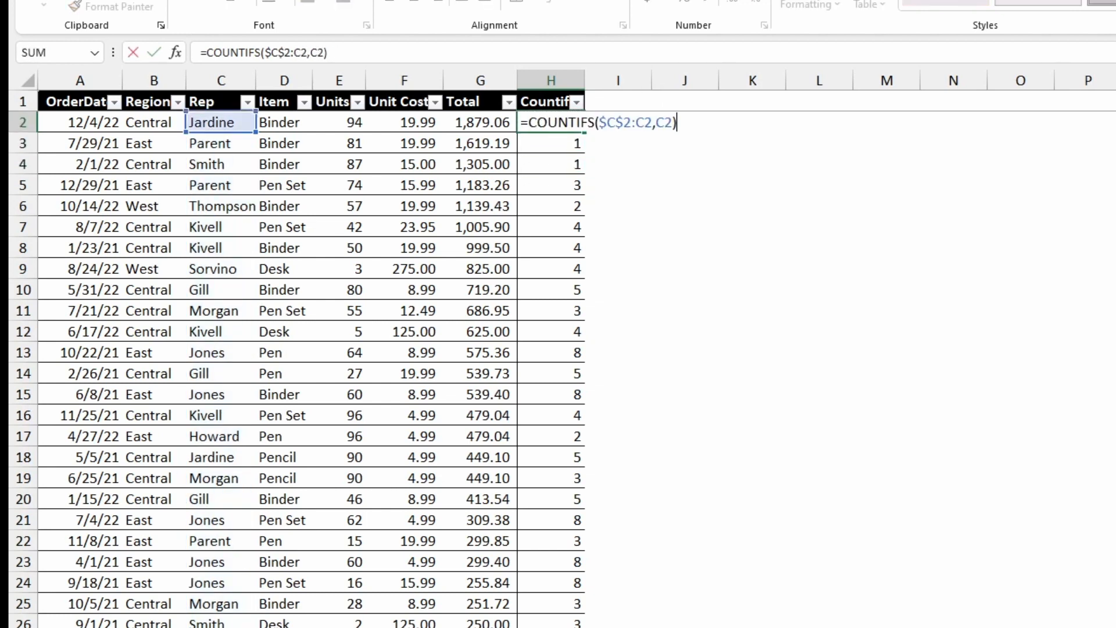
{"action": "key", "text": "Escape"}
{"action": "key", "text": "Down"}
{"action": "key", "text": "F2"}
{"action": "key", "text": "Escape"}
{"action": "key", "text": "Down"}
{"action": "key", "text": "F2"}
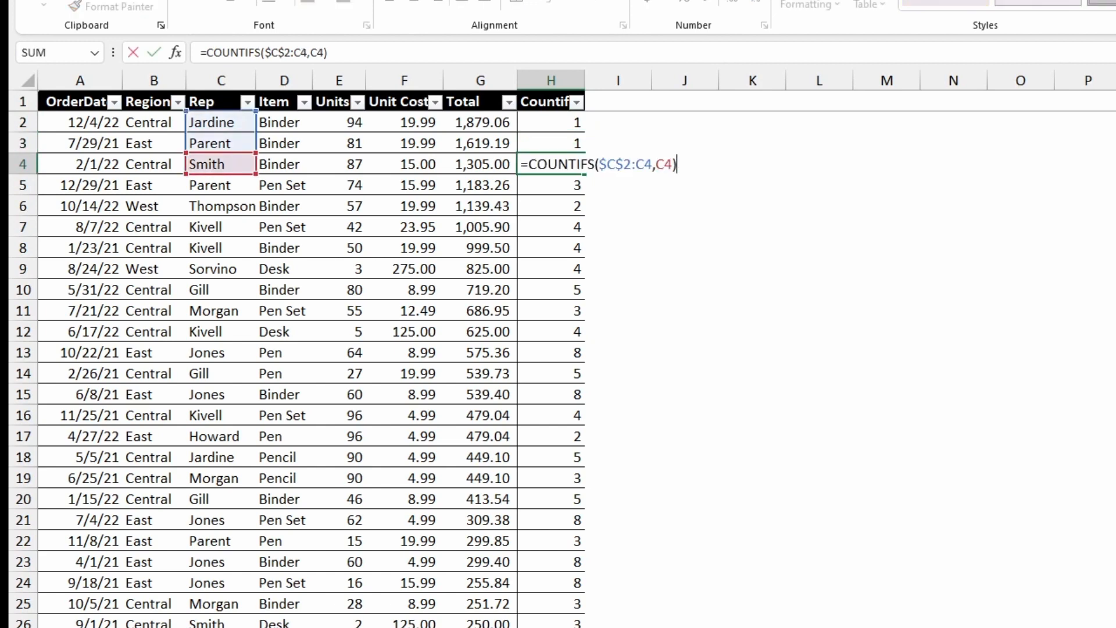
{"action": "key", "text": "Escape"}
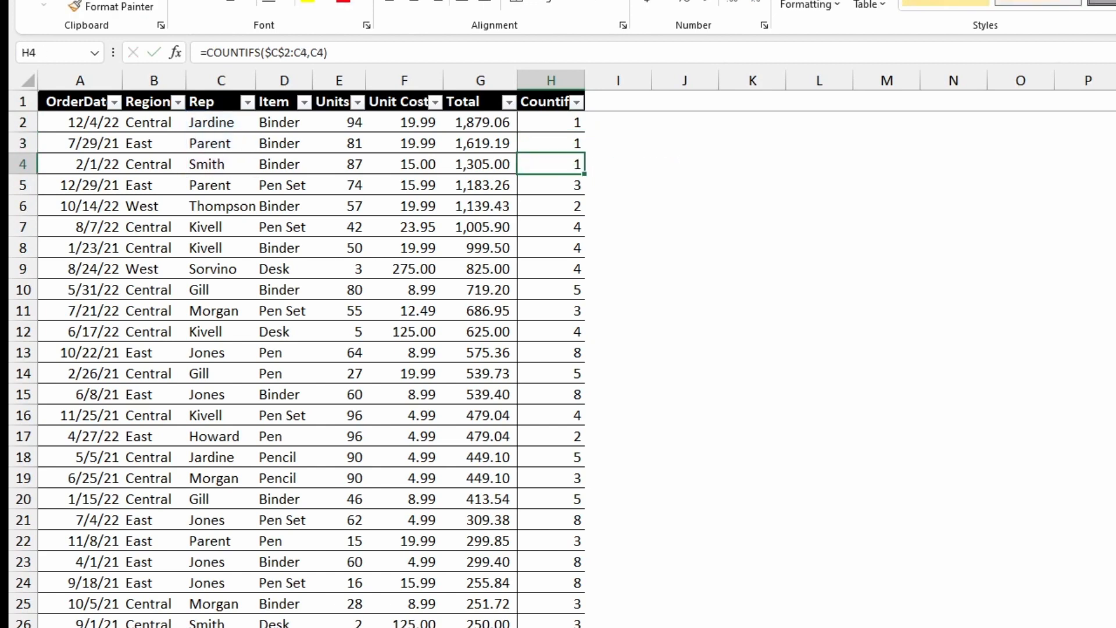
Copy the running-count formula from H4 down the rest of the Countifs column
{"action": "key", "text": "ctrl+c"}
{"action": "key", "text": "Down"}
{"action": "key", "text": "ctrl+shift+Down"}
{"action": "key", "text": "Return"}
{"action": "key", "text": "ctrl+Up"}
Filter the rows to the rep in cell C4 and highlight the running counts of that rep's entries
{"action": "key", "text": "Left"}
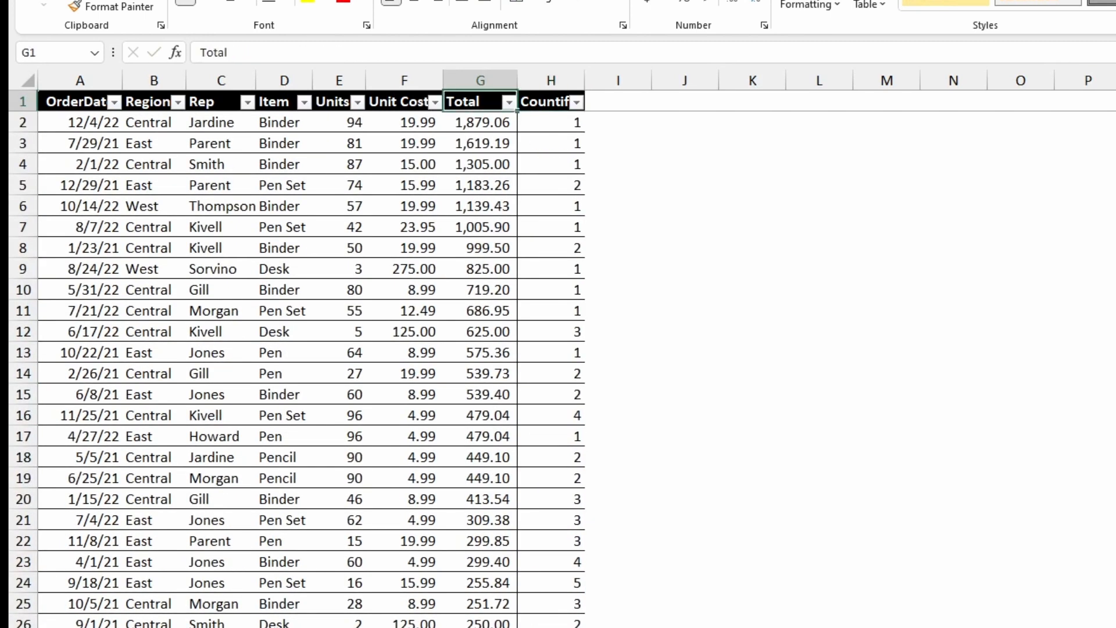
{"action": "key", "text": "Left"}
{"action": "key", "text": "Left"}
{"action": "key", "text": "Left"}
{"action": "key", "text": "Left"}
{"action": "key", "text": "Down"}
{"action": "key", "text": "Down"}
{"action": "key", "text": "Down"}
{"action": "key", "text": "shift+F10"}
{"action": "key", "text": "e"}
{"action": "key", "text": "v"}
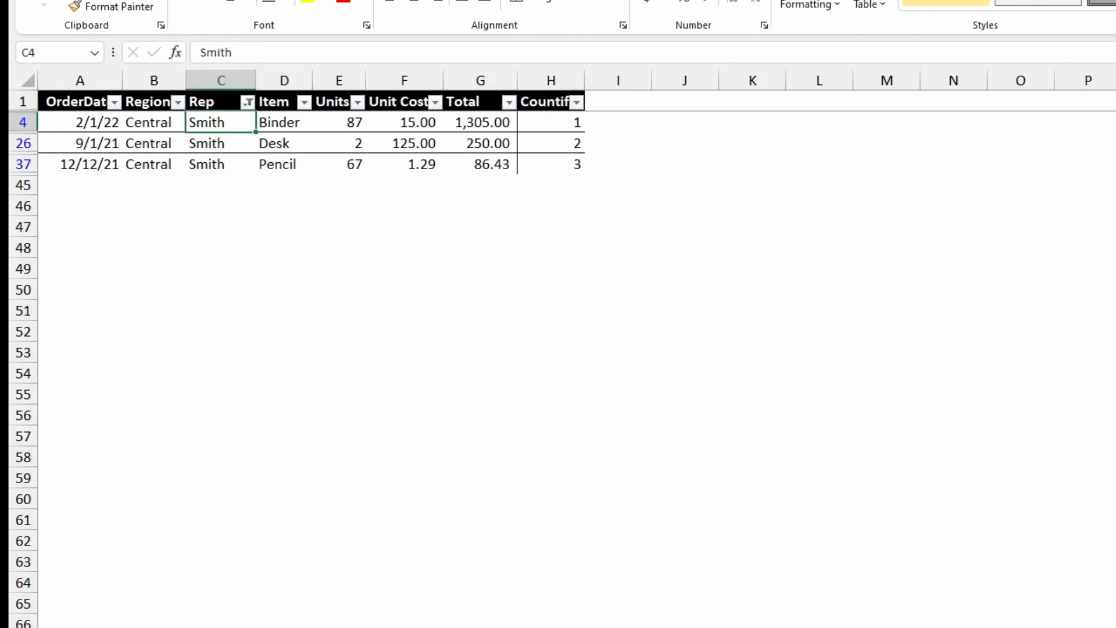
{"action": "mouse_move", "coordinate": [551, 123]}
{"action": "left_mouse_down"}
{"action": "mouse_move", "coordinate": [285, 122]}
{"action": "mouse_move", "coordinate": [551, 143]}
{"action": "left_mouse_up"}
{"action": "left_click_drag", "start_coordinate": [285, 165], "coordinate": [551, 164]}
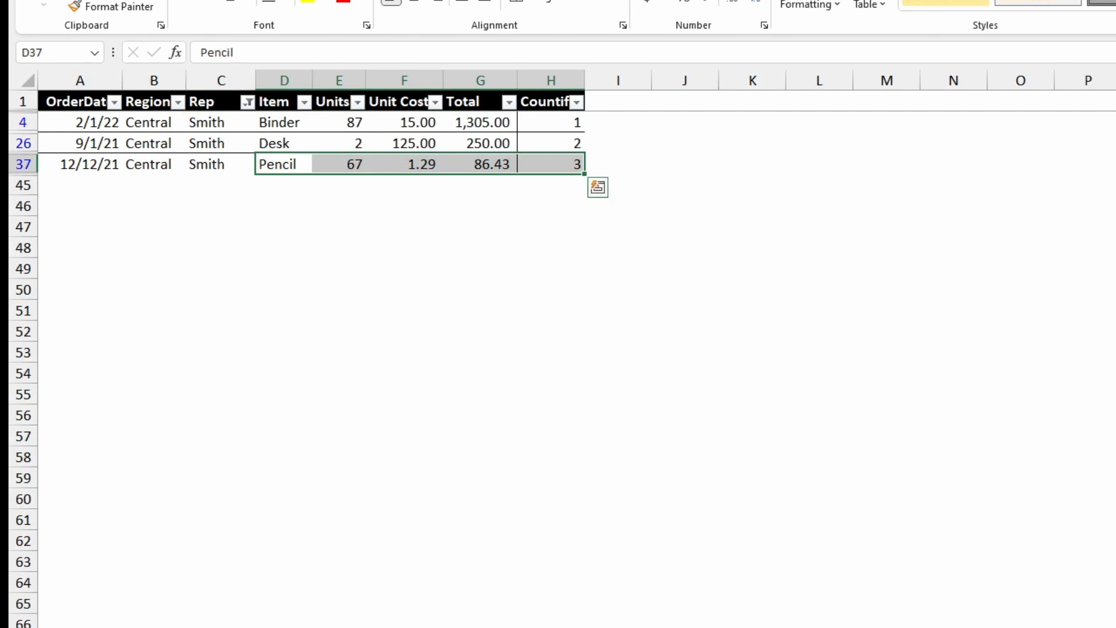
Switch the Rep column's filter to the rep whose first order is in row 2 to check that rep's running counts
{"action": "left_click", "coordinate": [551, 123]}
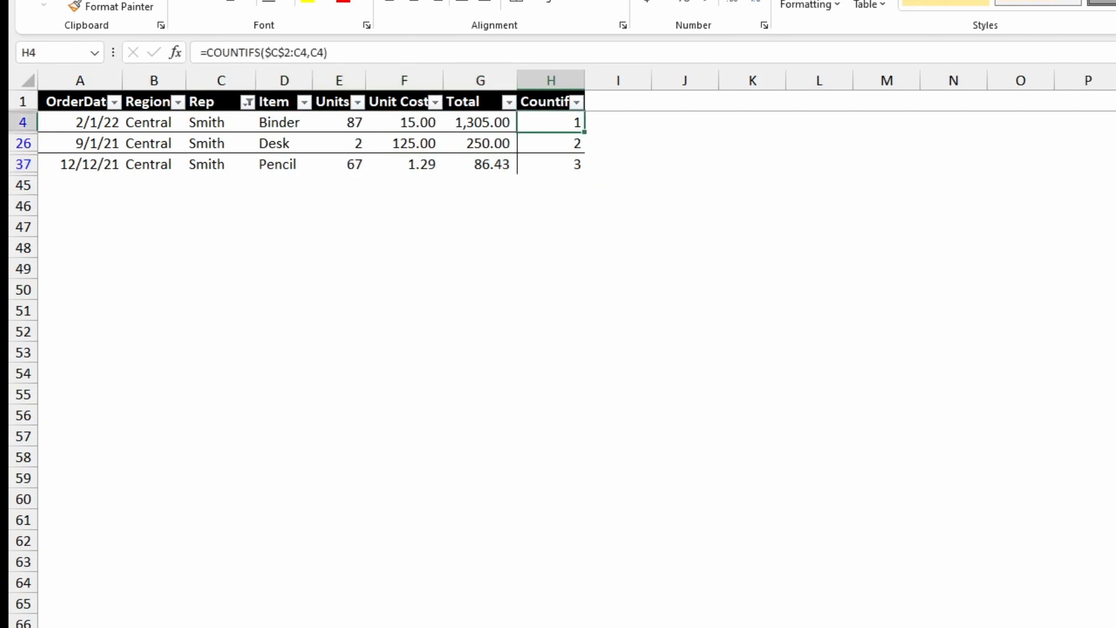
{"action": "left_click", "coordinate": [221, 122]}
{"action": "key", "text": "Up"}
{"action": "key", "text": "alt+Down"}
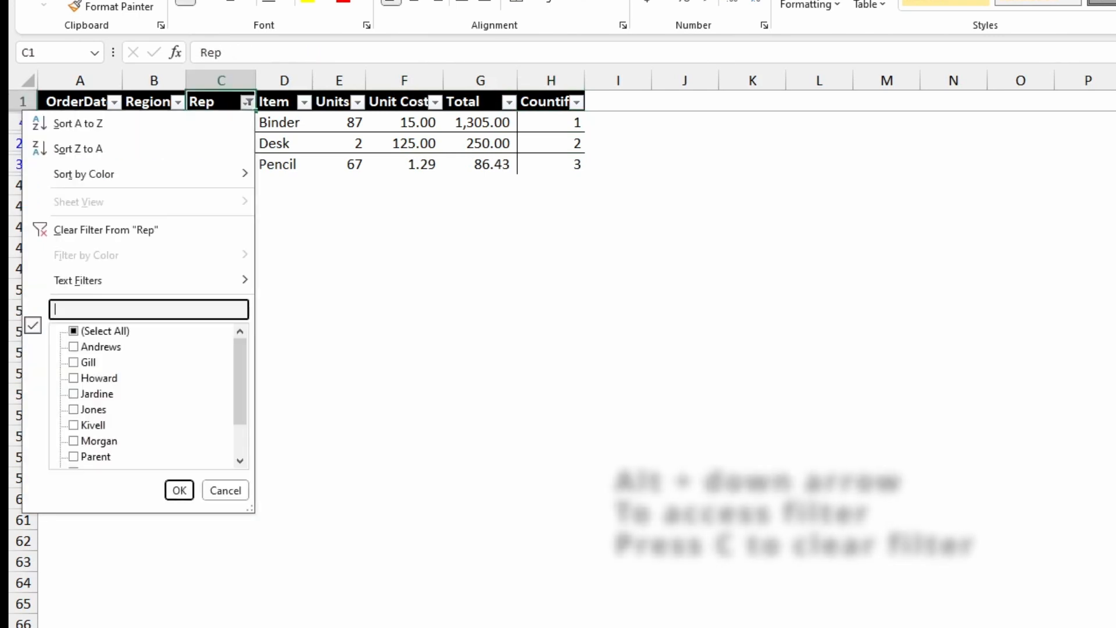
{"action": "type", "text": "jardin"}
{"action": "key", "text": "Return"}
{"action": "key", "text": "Down"}
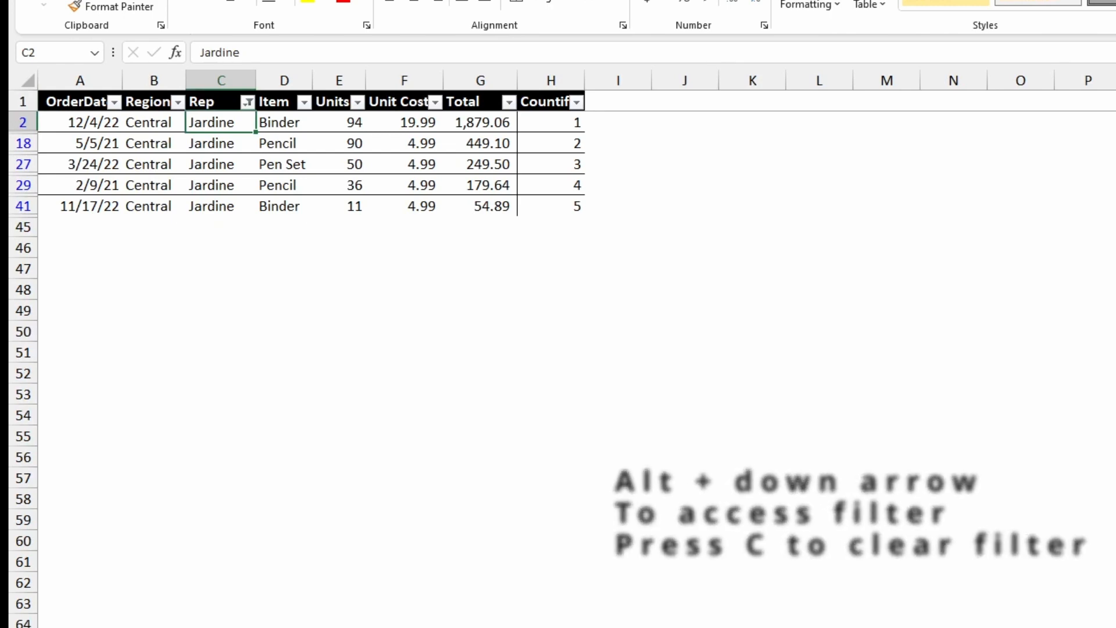
Clear the Rep filter and filter the Countifs column to exclude the value 1
{"action": "key", "text": "alt+Down"}
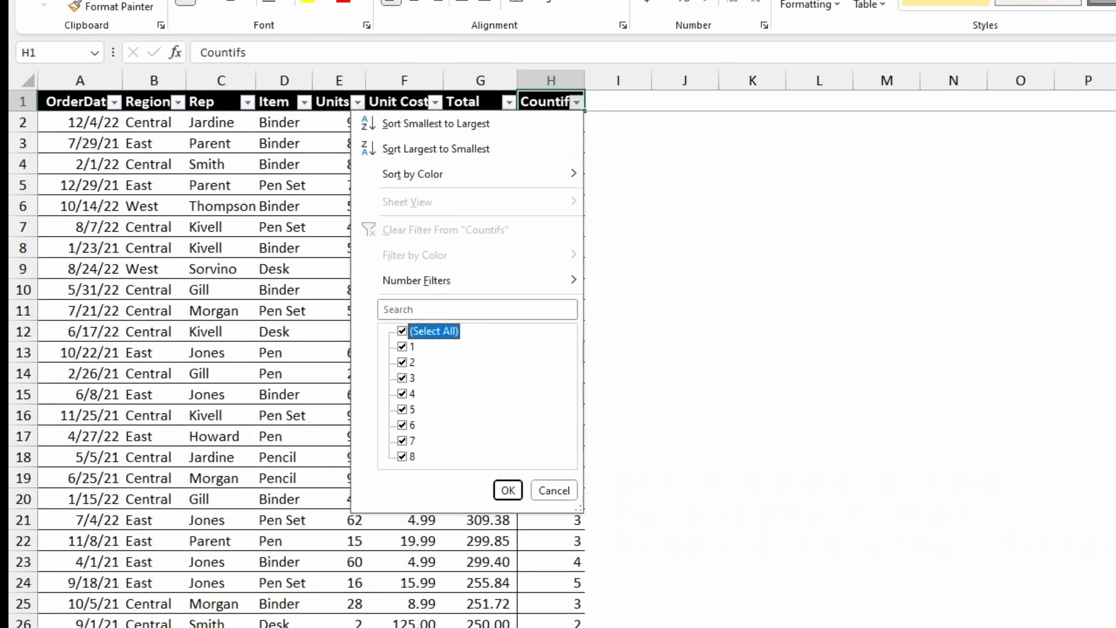
{"action": "key", "text": "Down"}
{"action": "key", "text": "space"}
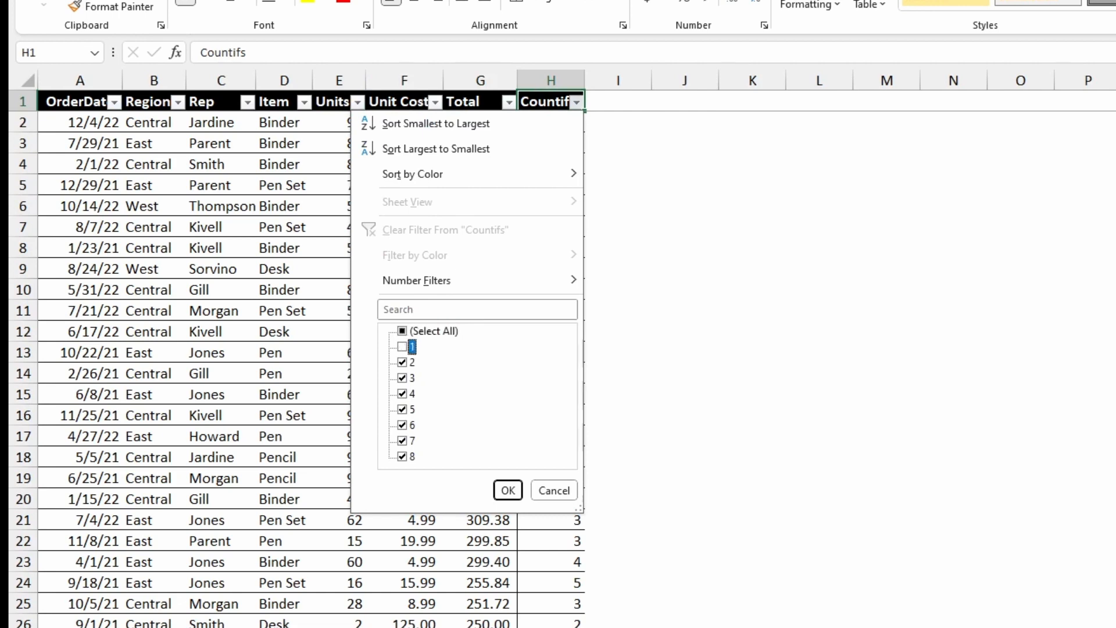
{"action": "key", "text": "Return"}
Select only the visible filtered data rows below the header and delete them
{"action": "key", "text": "Down"}
{"action": "key", "text": "Left"}
{"action": "key", "text": "Left"}
{"action": "key", "text": "shift+space"}
{"action": "key", "text": "ctrl+shift+Down"}
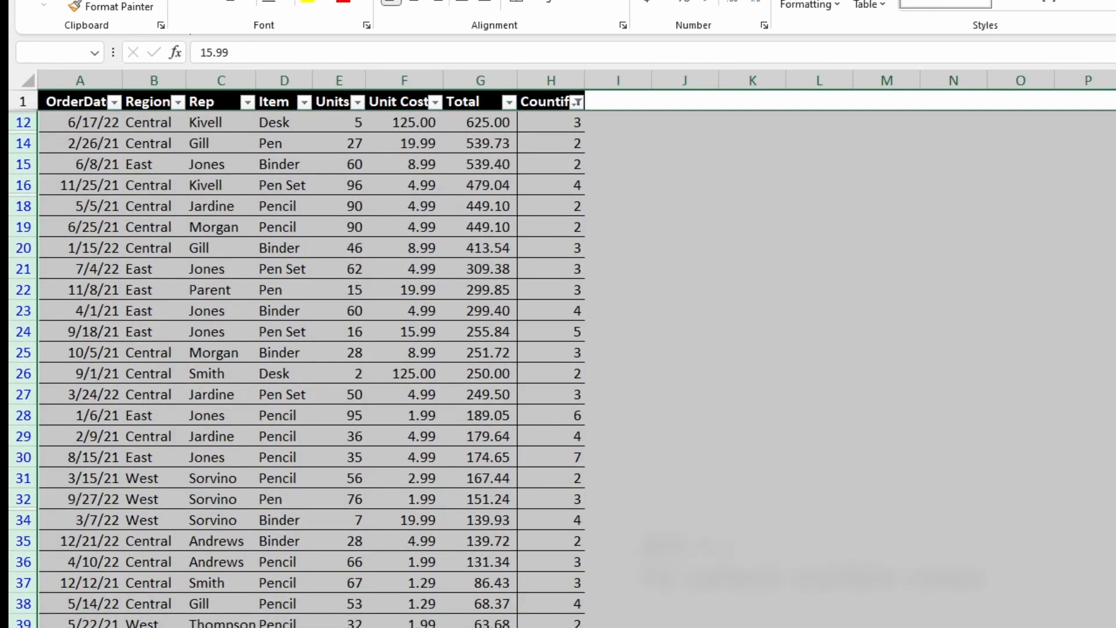
{"action": "key", "text": "alt+semicolon"}
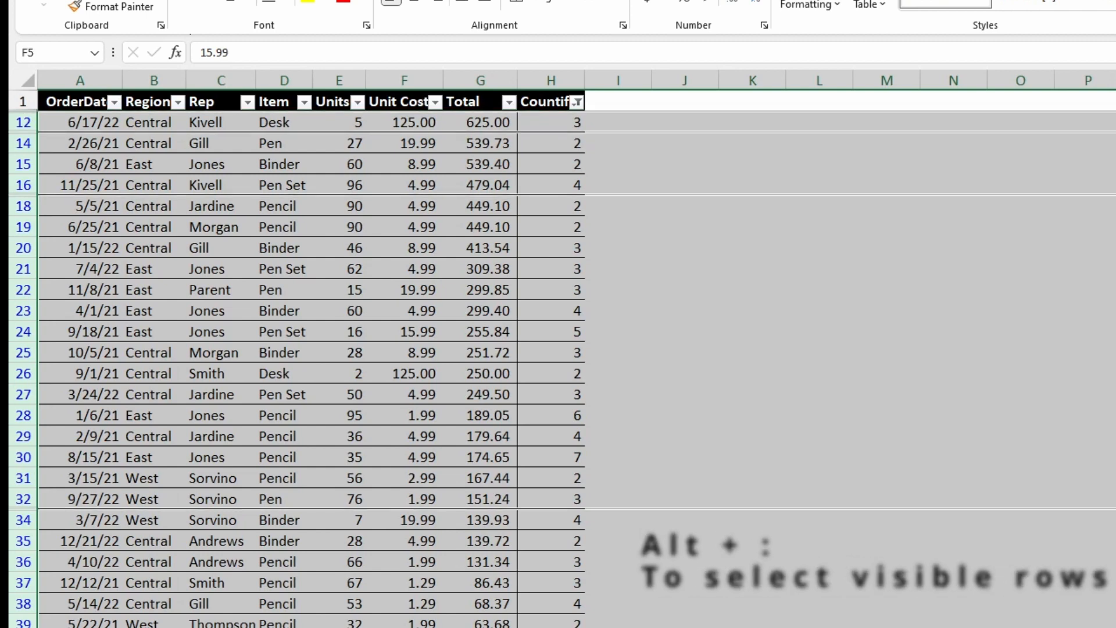
{"action": "scroll", "coordinate": [308, 360], "scroll_direction": "up", "scroll_amount": 2}
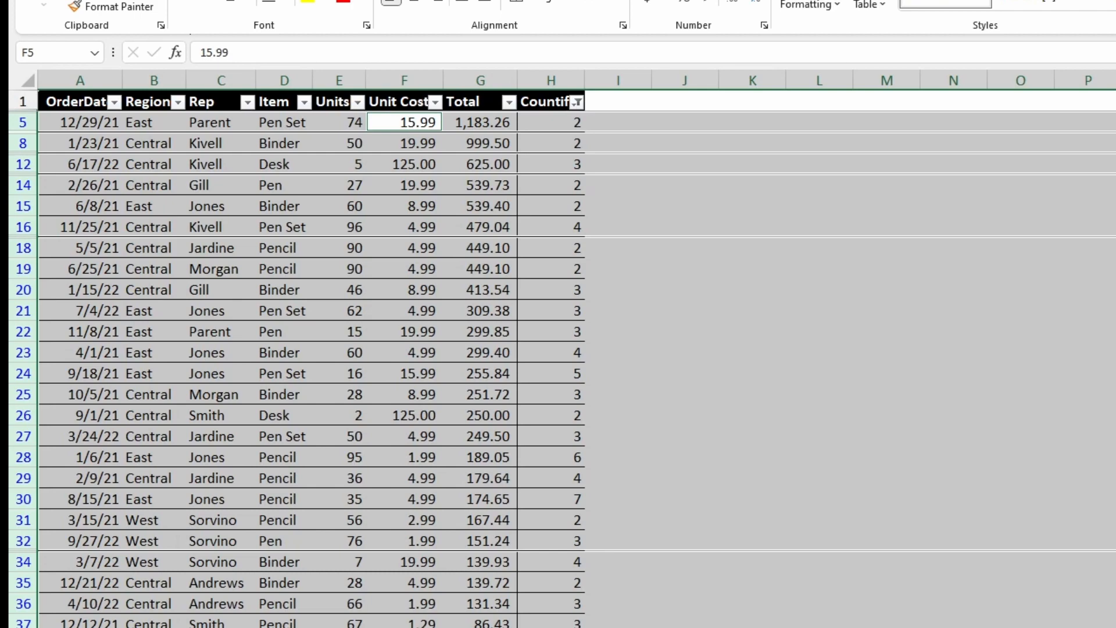
{"action": "key", "text": "ctrl+minus"}
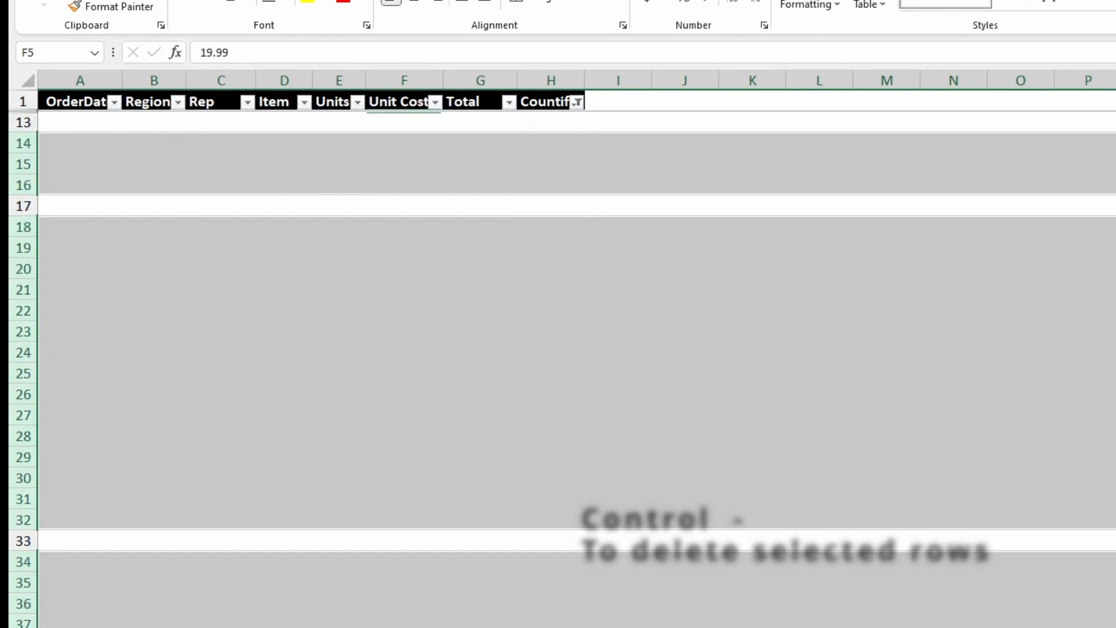
Remove the sheet's filter to show the remaining rows, and turn filtering back on for the headers
{"action": "key", "text": "Left"}
{"action": "key", "text": "ctrl+shift+l"}
{"action": "key", "text": "ctrl+shift+l"}
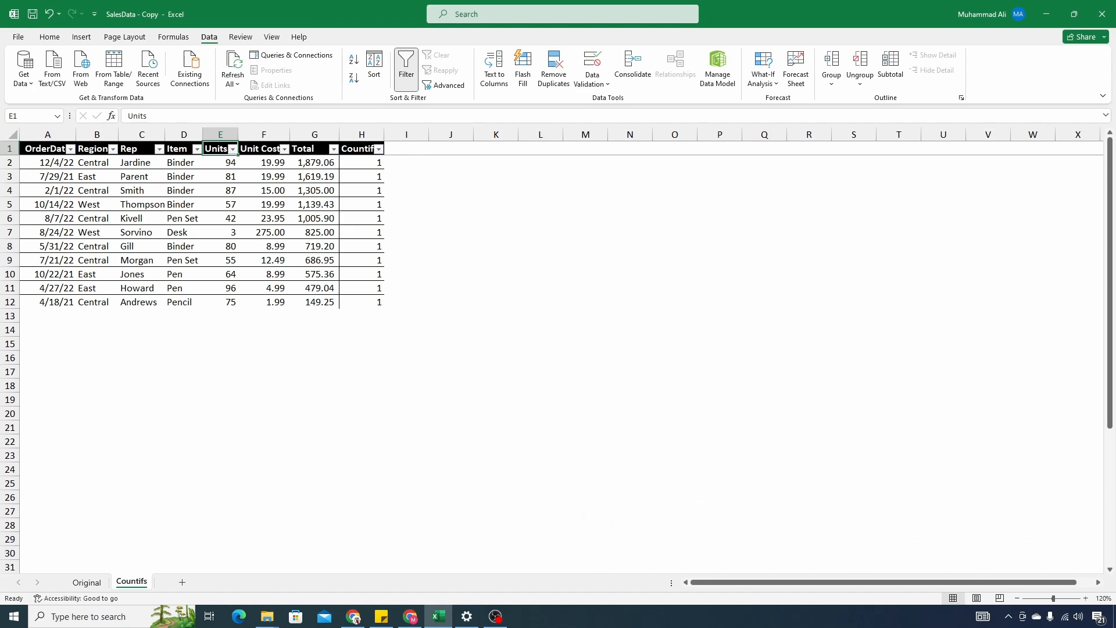
Load the sales table from the Original sheet into the Power Query Editor
{"action": "key", "text": "ctrl+Page_Up"}
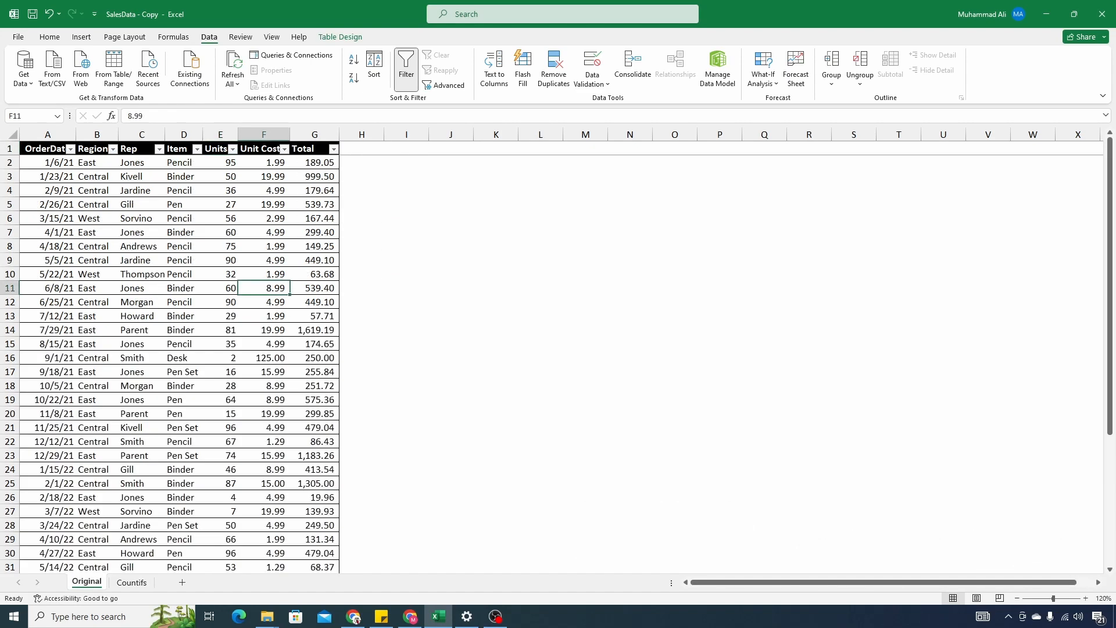
{"action": "key", "text": "ctrl+Home"}
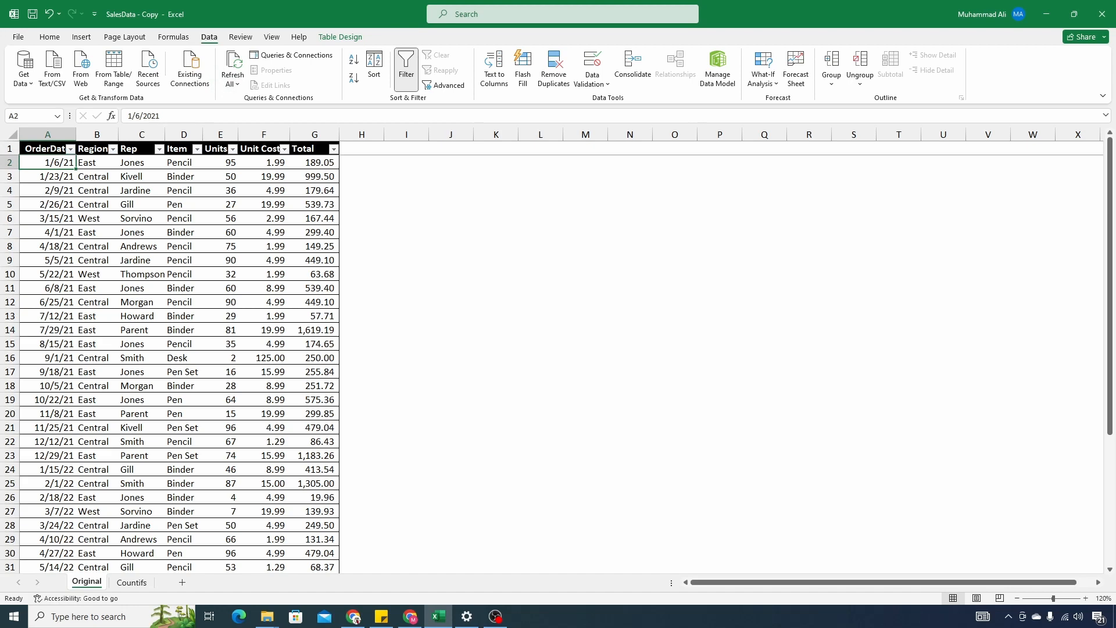
{"action": "left_click", "coordinate": [118, 75]}
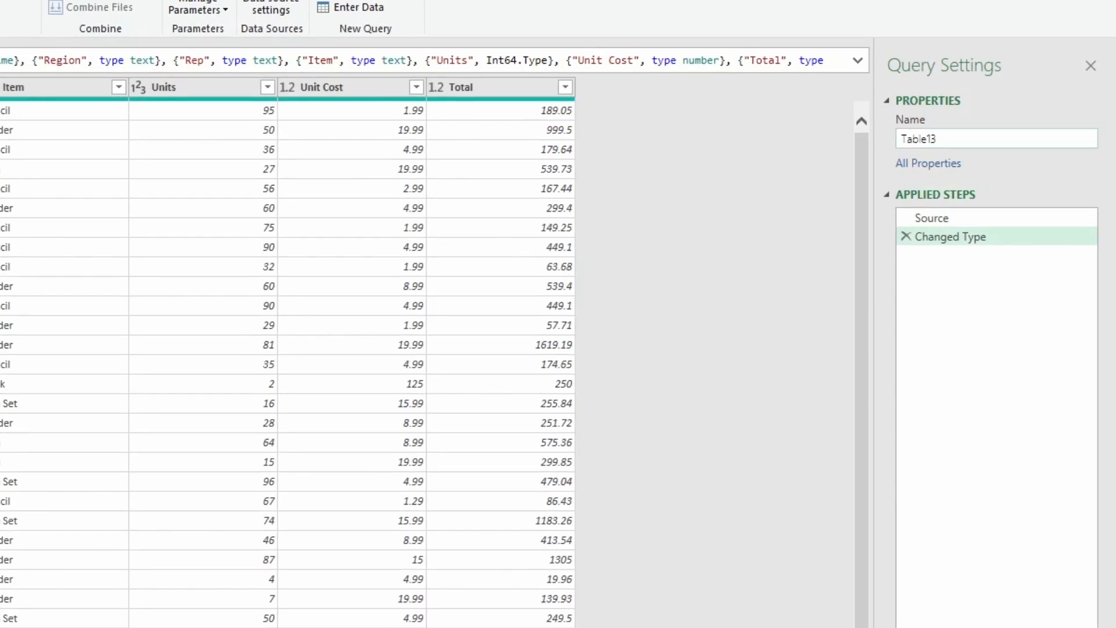
Name the query helper_query and sort its rows by Total in descending order
{"action": "double_click", "coordinate": [966, 142]}
{"action": "type", "text": "helper_query"}
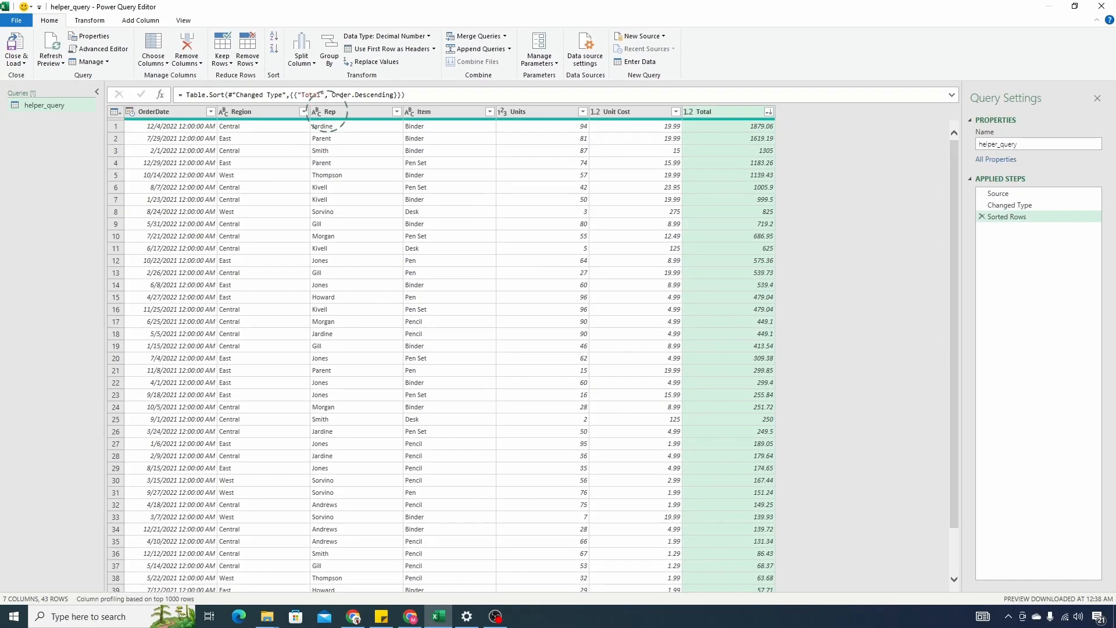
Group helper_query by Rep with a new column max_total that takes the Max of the Total column
{"action": "left_click", "coordinate": [327, 111]}
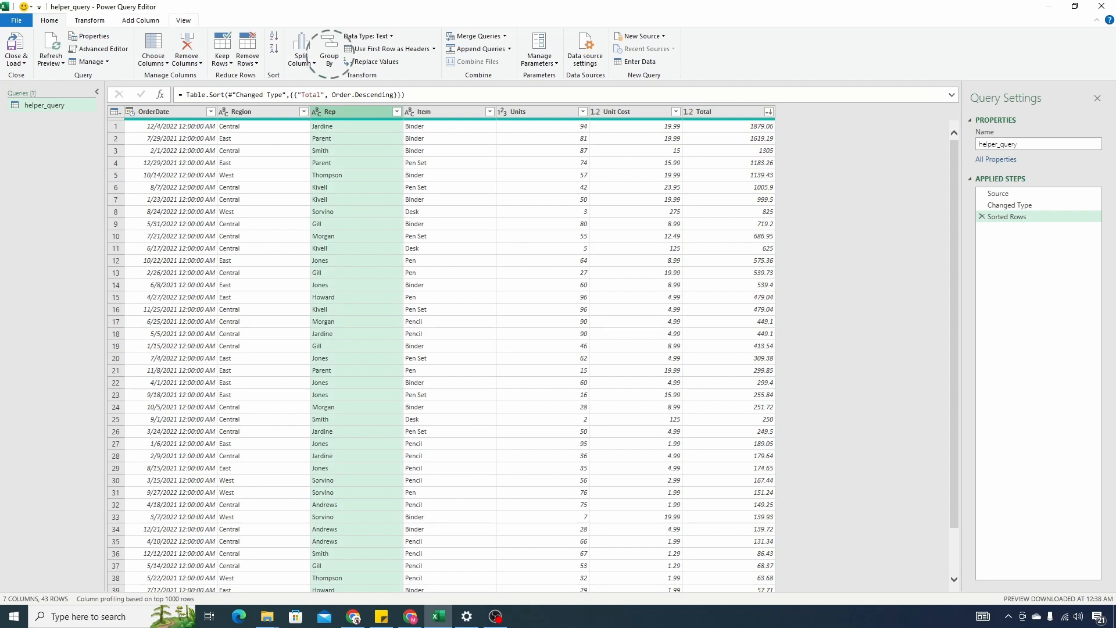
{"action": "left_click", "coordinate": [329, 53]}
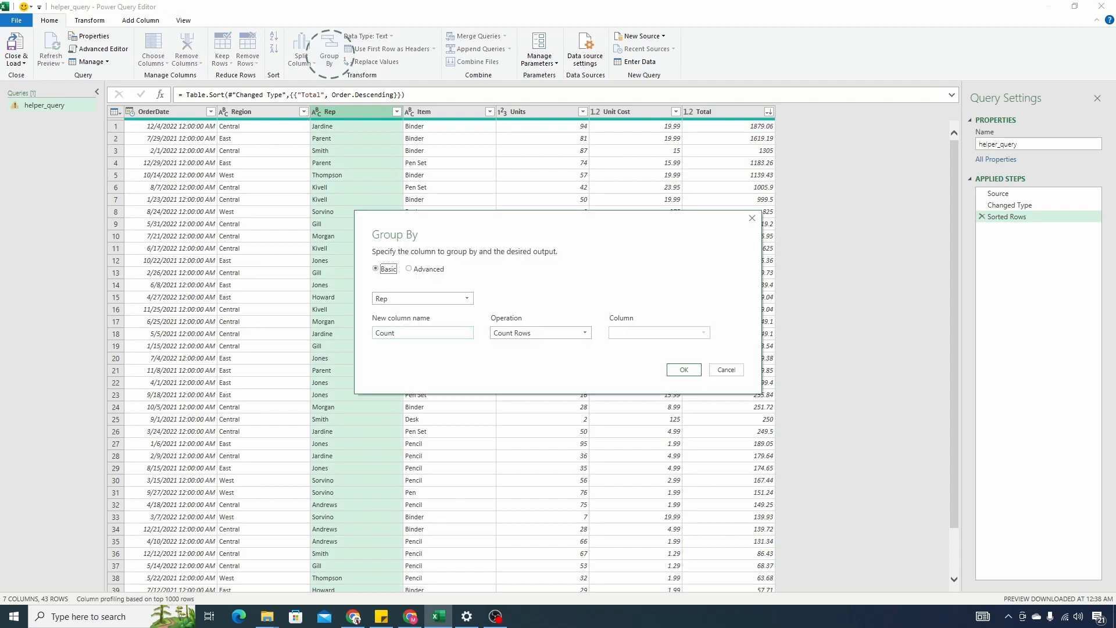
{"action": "double_click", "coordinate": [385, 333]}
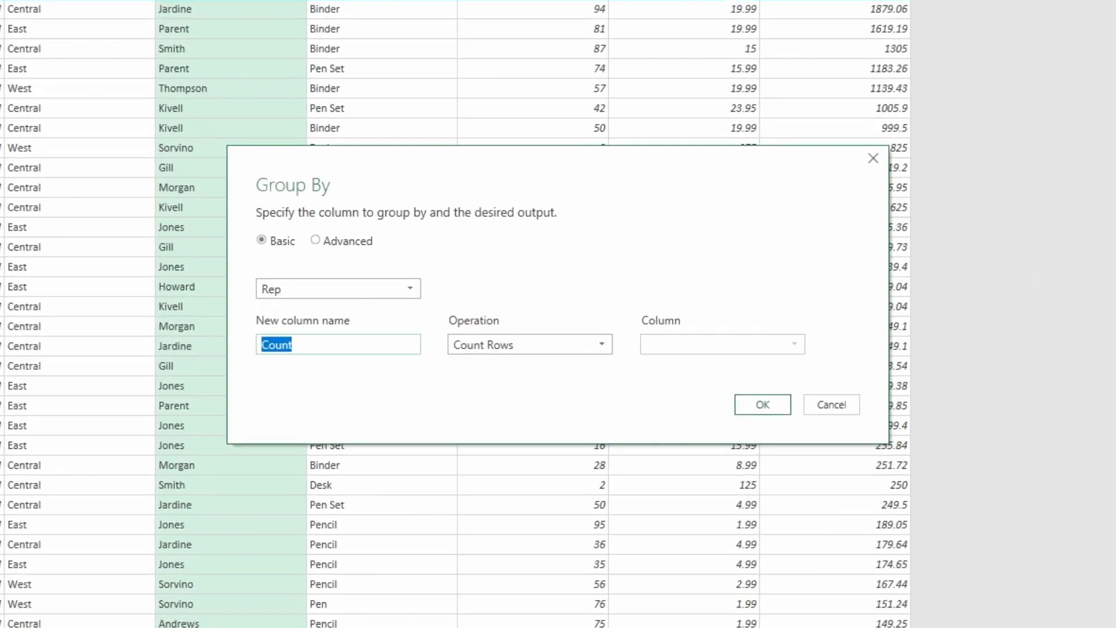
{"action": "type", "text": "max_total"}
{"action": "key", "text": "Tab"}
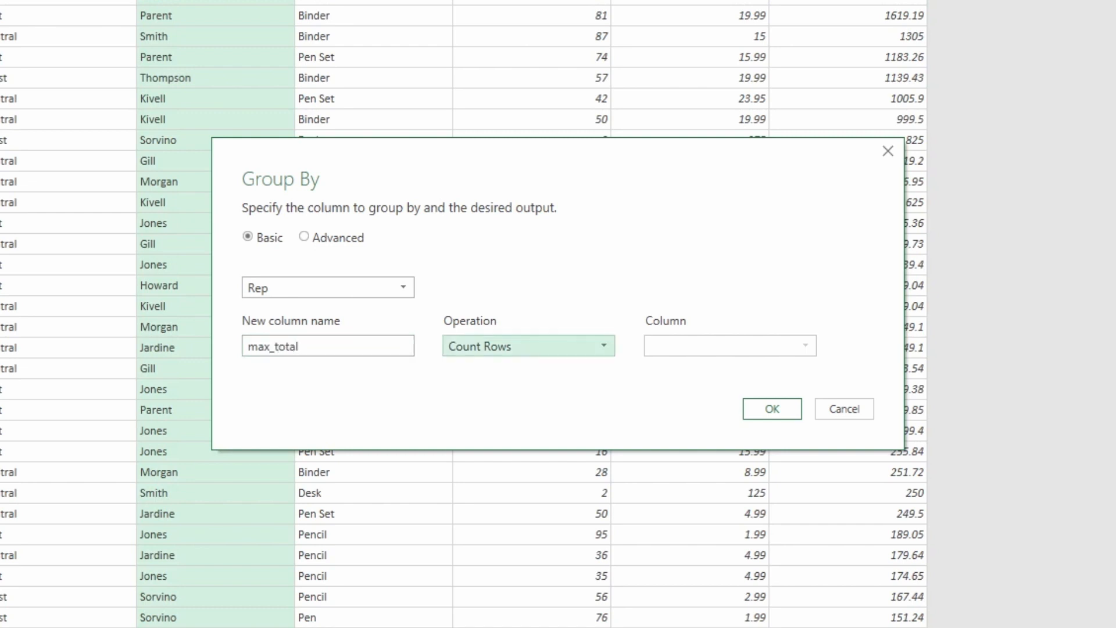
{"action": "key", "text": "alt+Down"}
{"action": "left_click", "coordinate": [528, 446]}
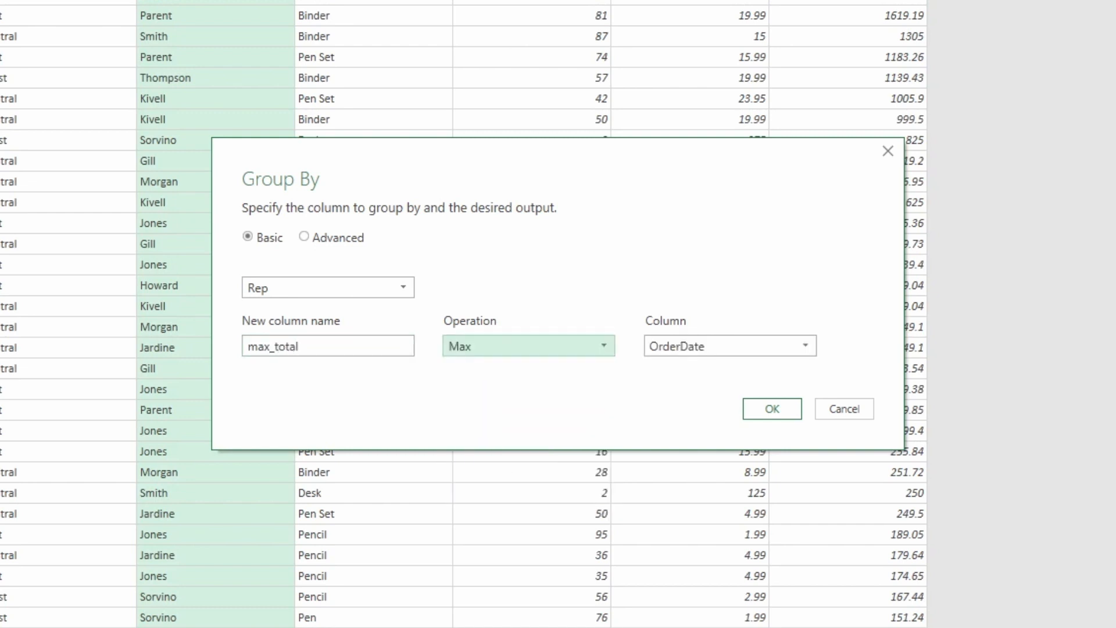
{"action": "left_click", "coordinate": [730, 346]}
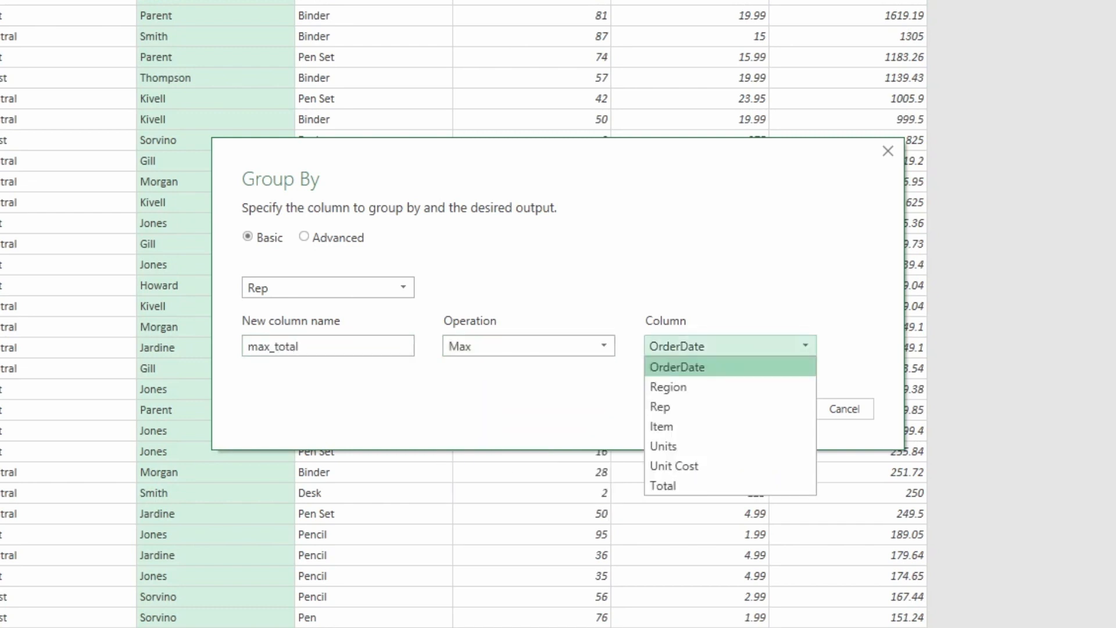
{"action": "left_click", "coordinate": [669, 486]}
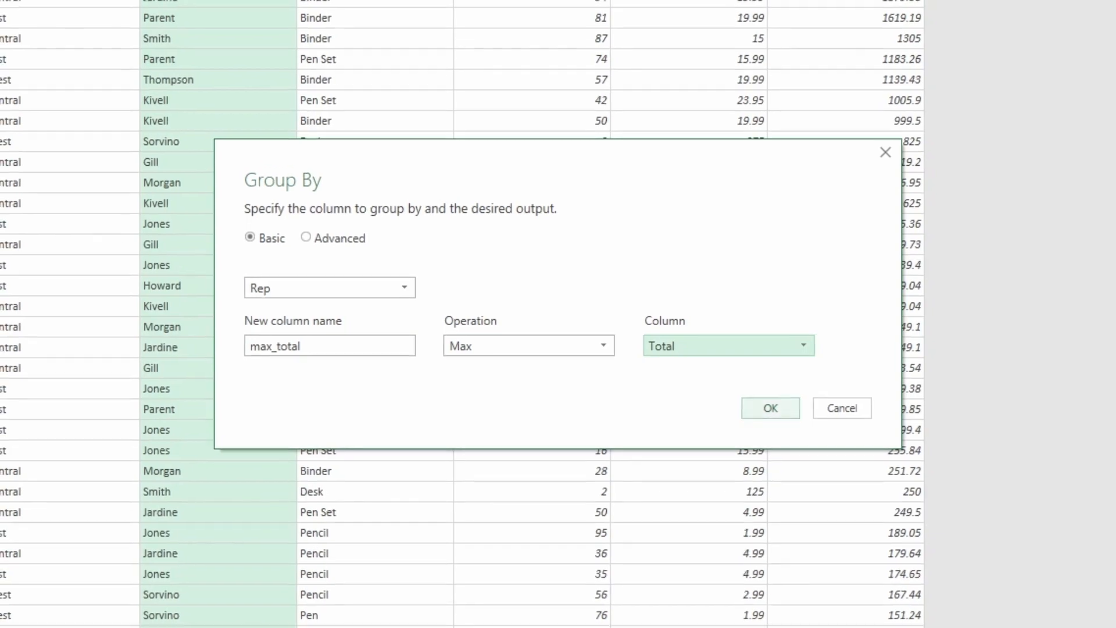
{"action": "left_click", "coordinate": [772, 409]}
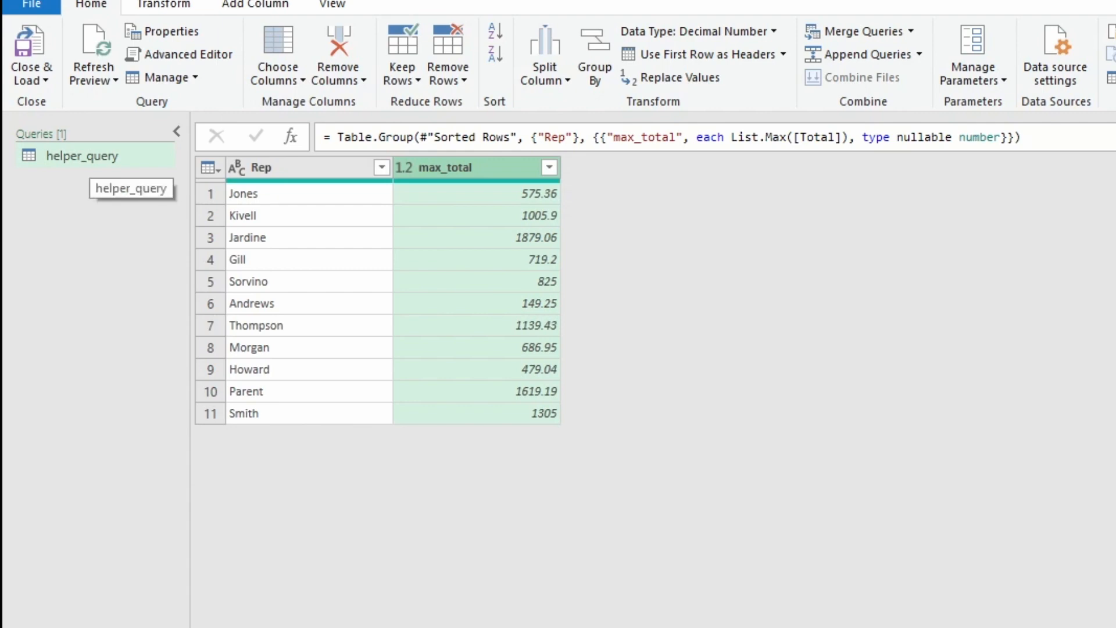
Duplicate helper_query and rename the copy final_query
{"action": "right_click", "coordinate": [90, 158]}
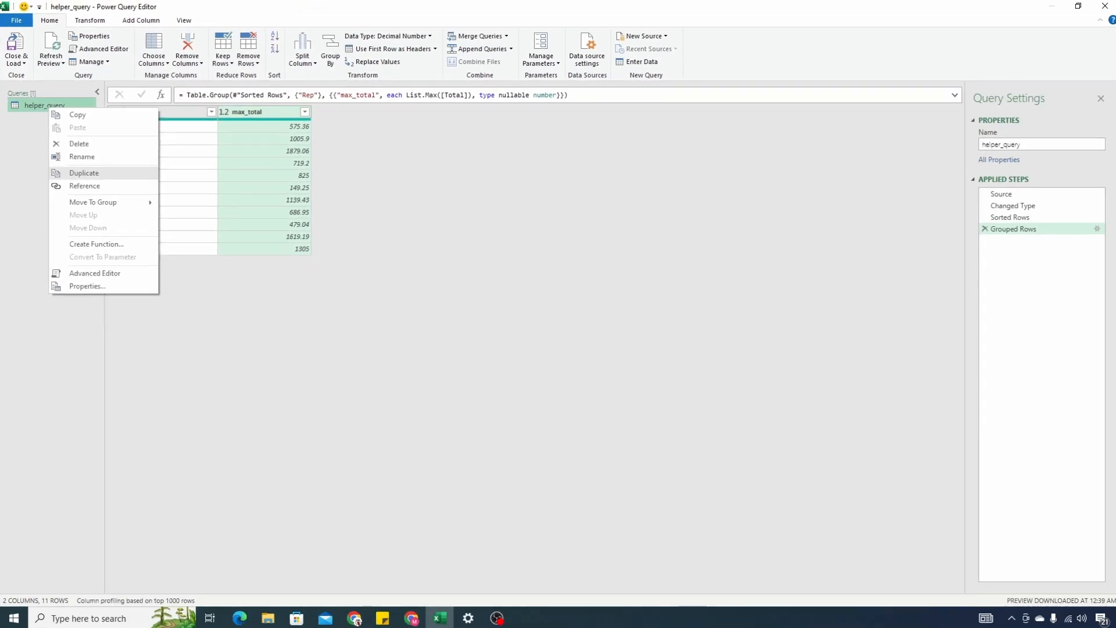
{"action": "left_click", "coordinate": [153, 277]}
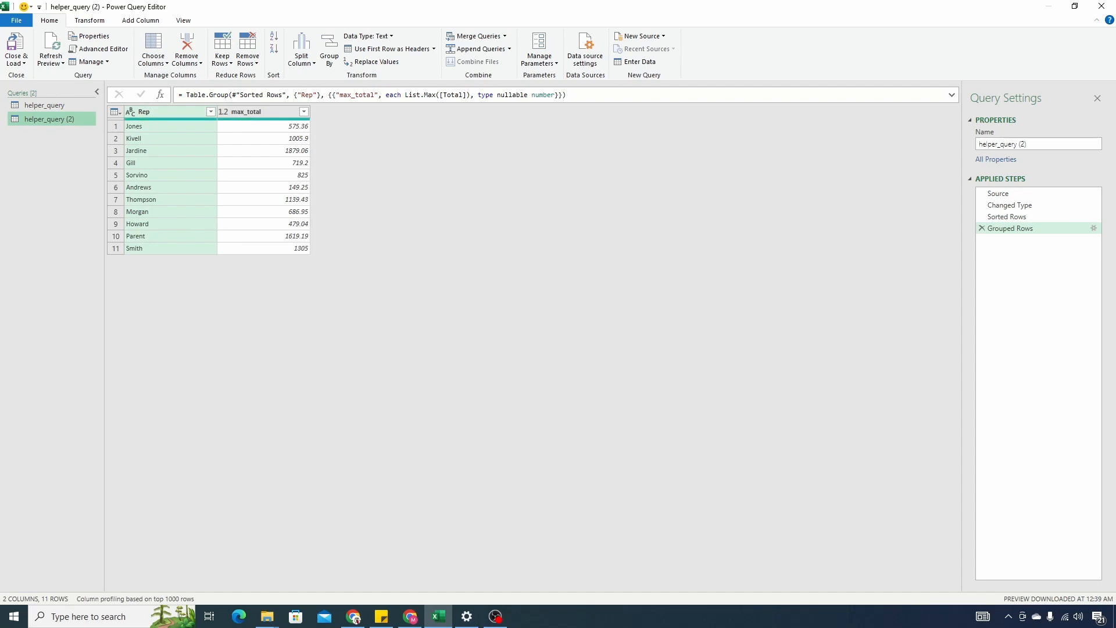
{"action": "left_click_drag", "start_coordinate": [1028, 144], "coordinate": [978, 144]}
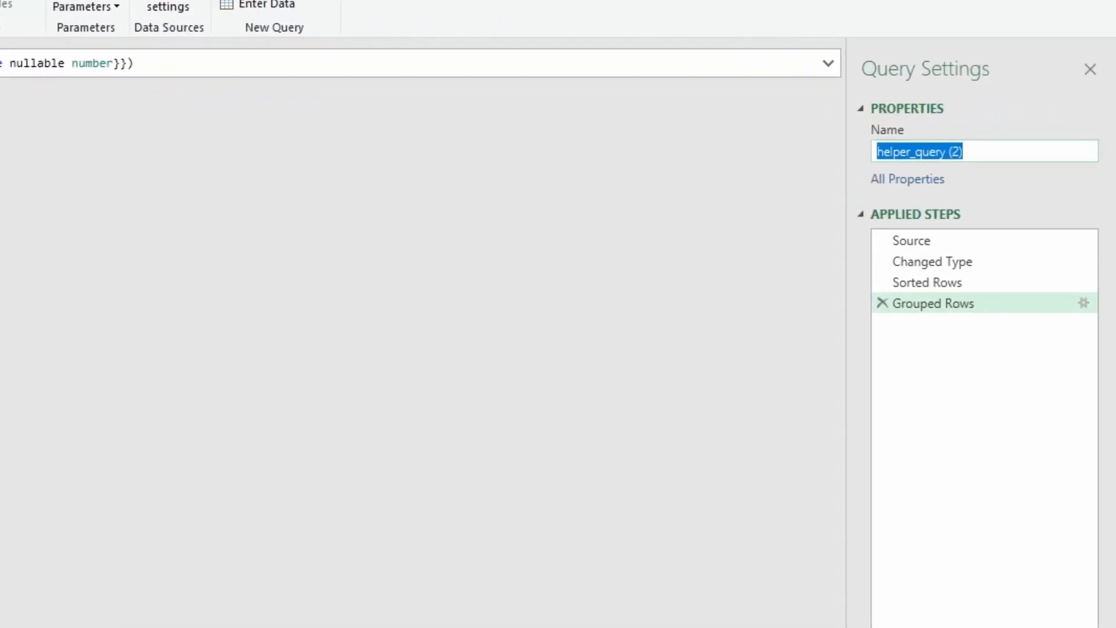
{"action": "type", "text": "final_query"}
{"action": "key", "text": "Return"}
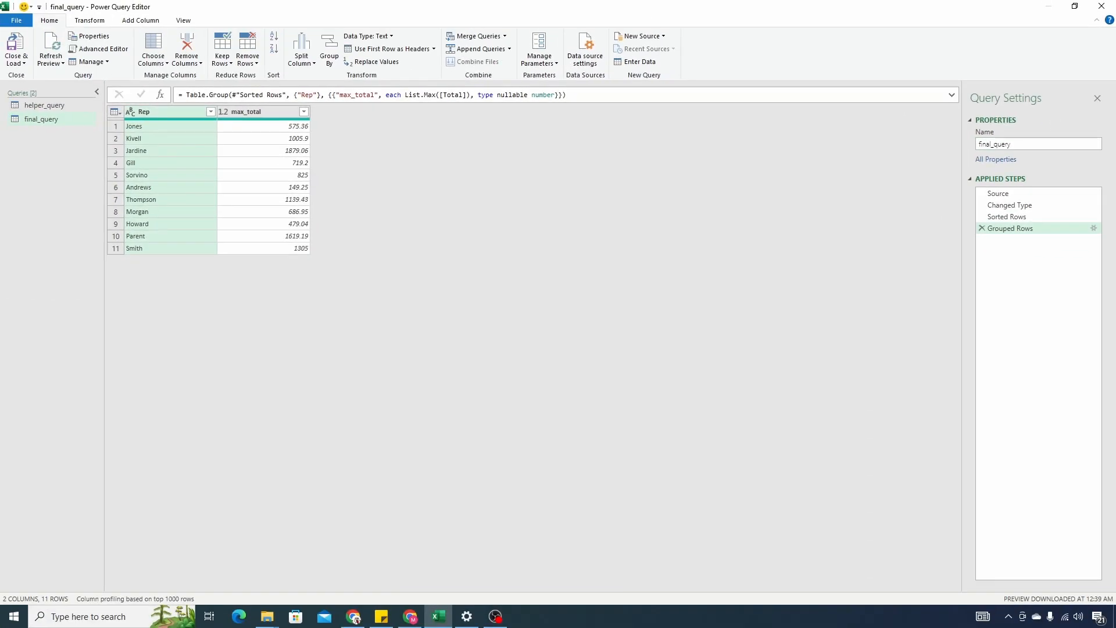
Move final_query into a new query group named final_result
{"action": "right_click", "coordinate": [50, 121]}
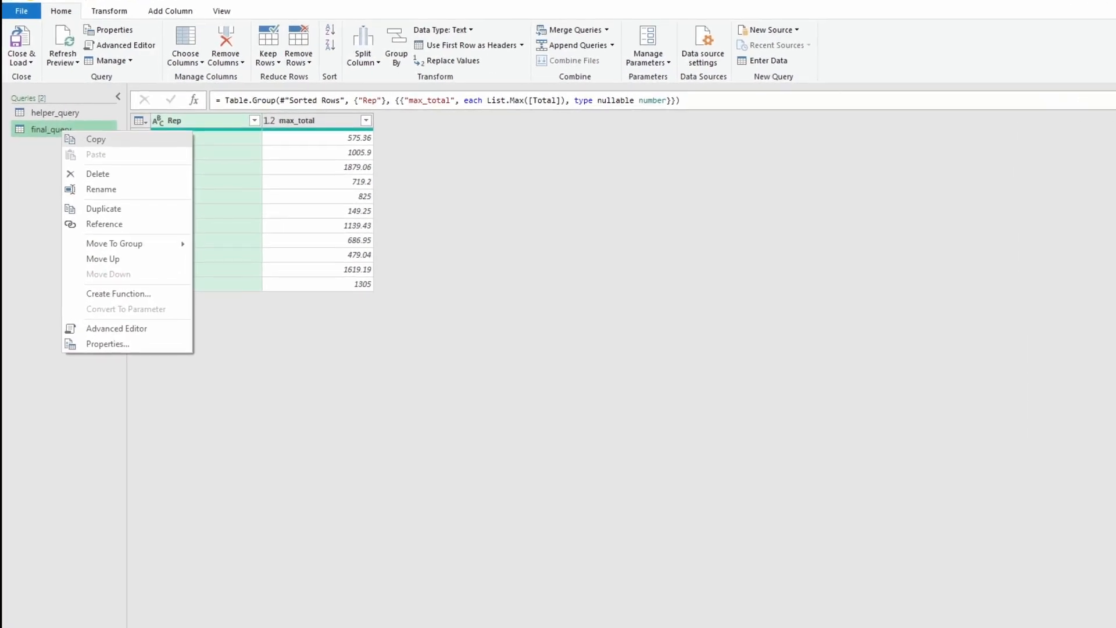
{"action": "mouse_move", "coordinate": [116, 244]}
{"action": "left_click", "coordinate": [241, 244]}
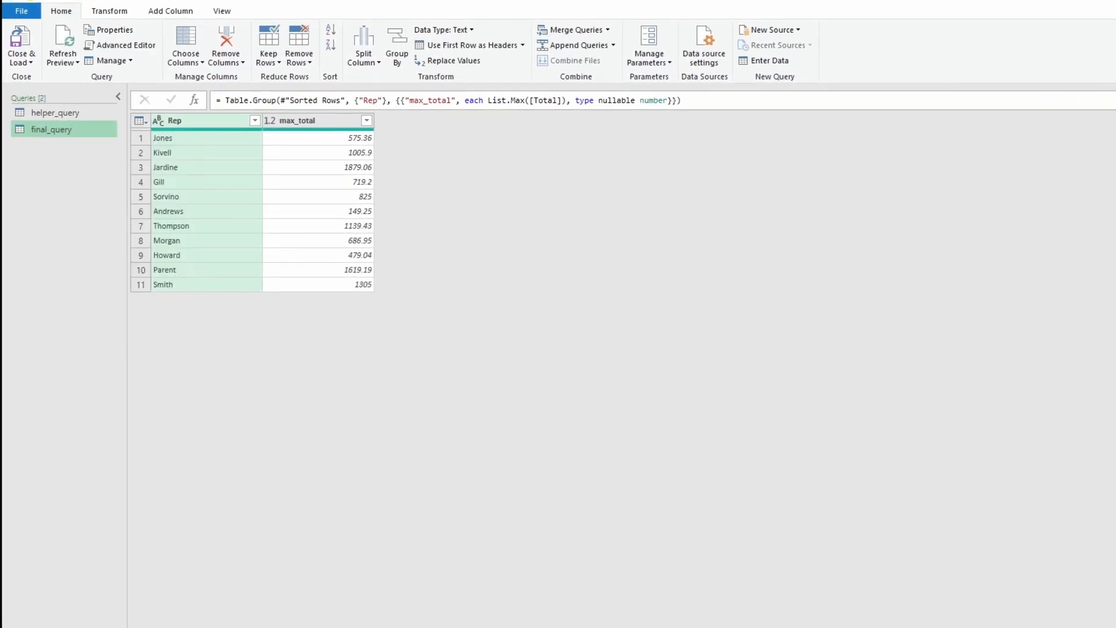
{"action": "type", "text": "final_q"}
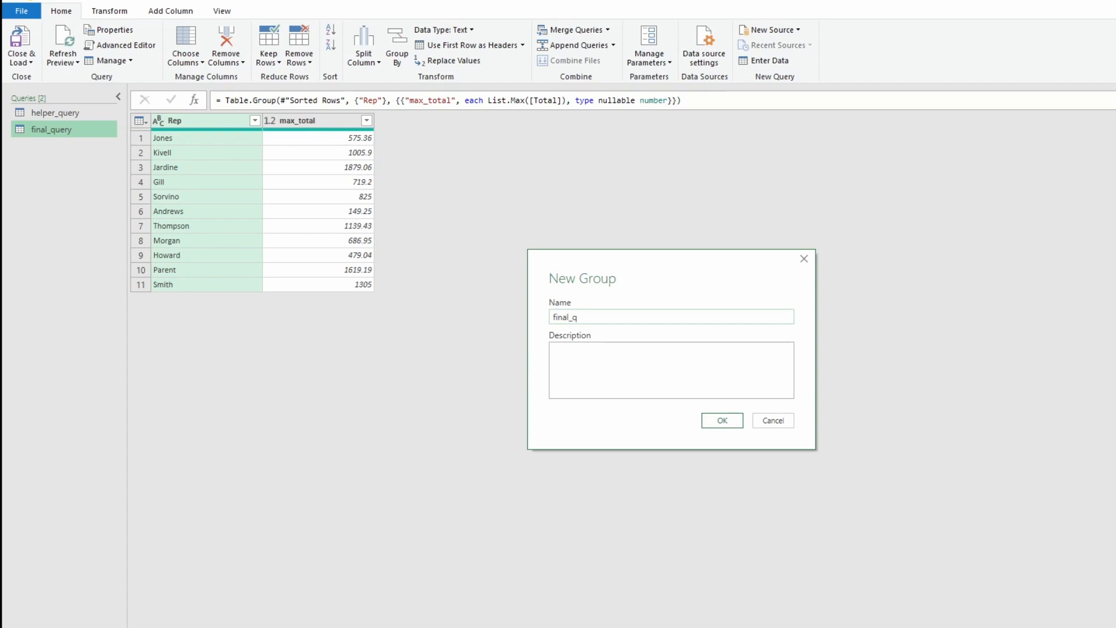
{"action": "key", "text": "BackSpace"}
{"action": "type", "text": "result"}
{"action": "left_click", "coordinate": [722, 420]}
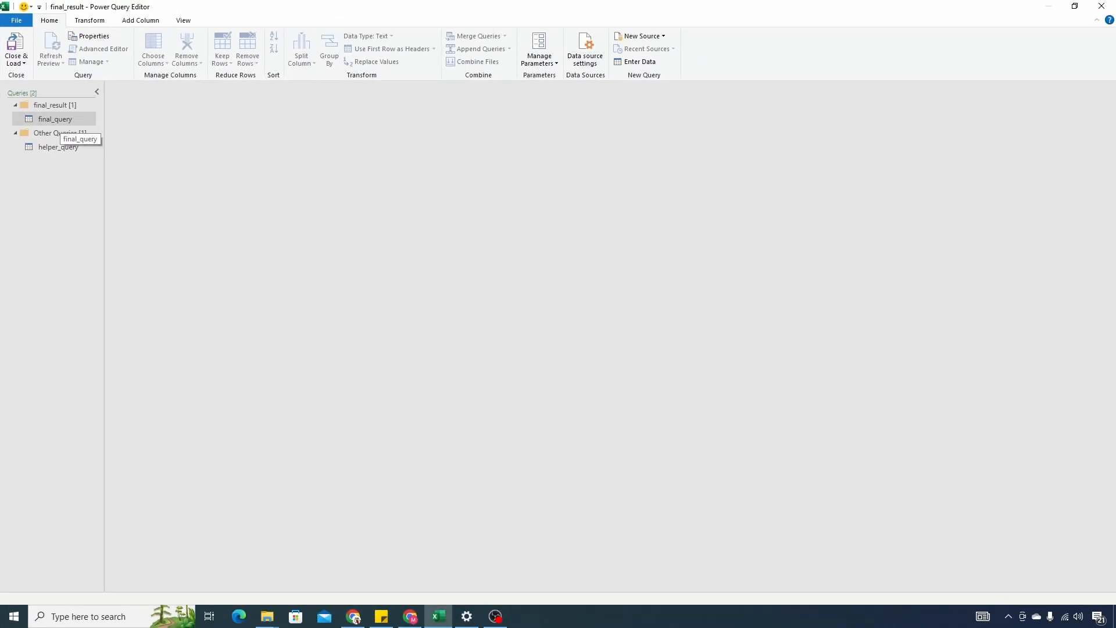
Delete the Grouped Rows step from final_query
{"action": "left_click", "coordinate": [55, 119]}
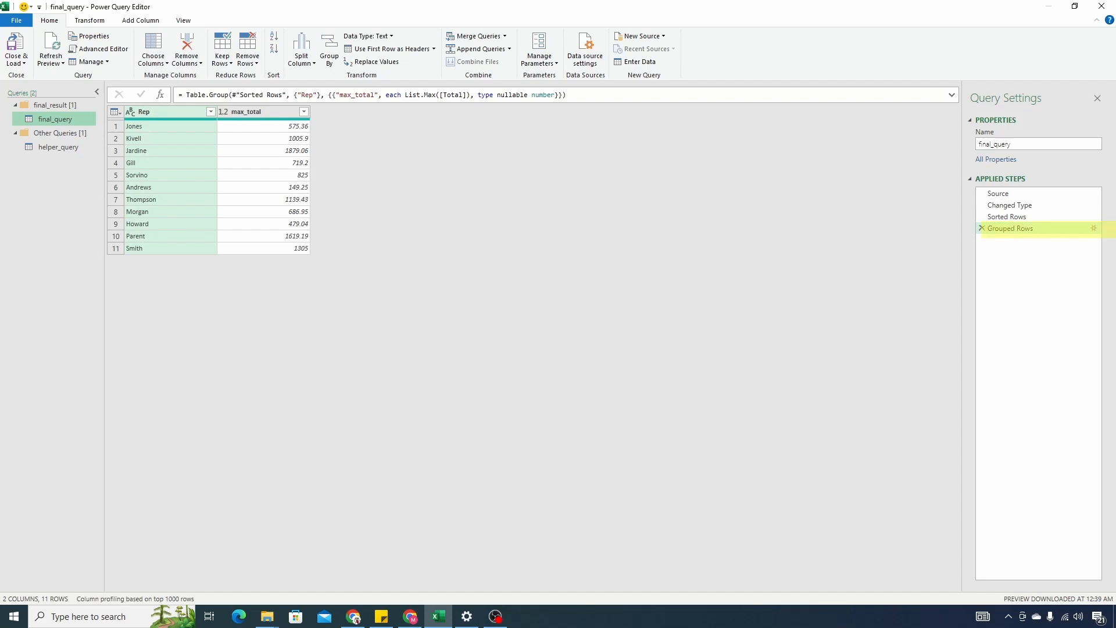
{"action": "left_click", "coordinate": [982, 228]}
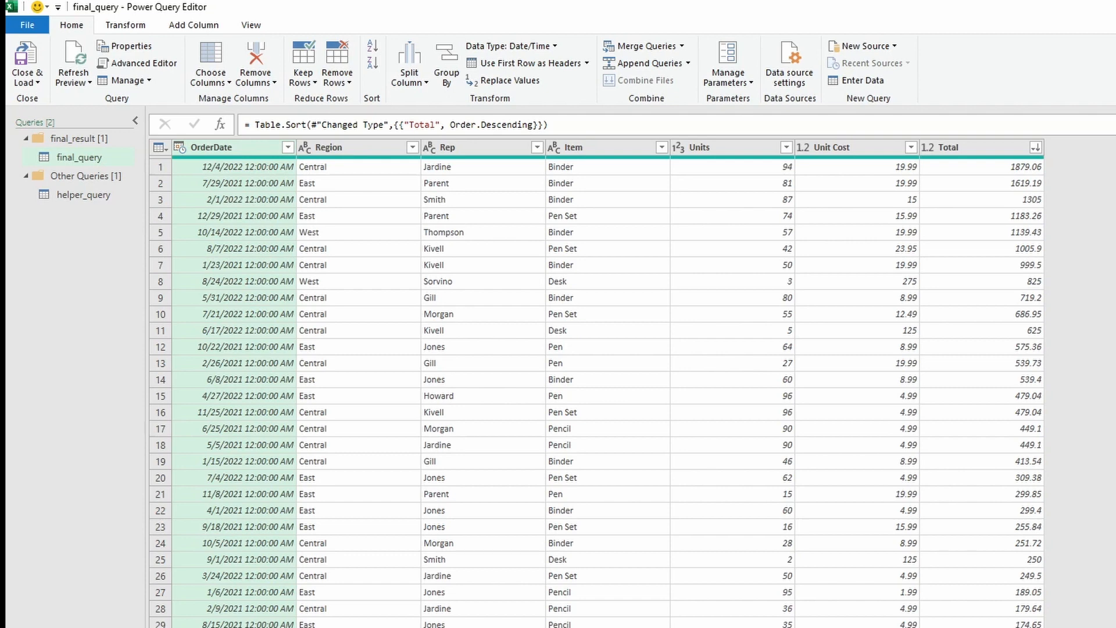
{"action": "left_click", "coordinate": [482, 183]}
{"action": "left_click", "coordinate": [646, 45]}
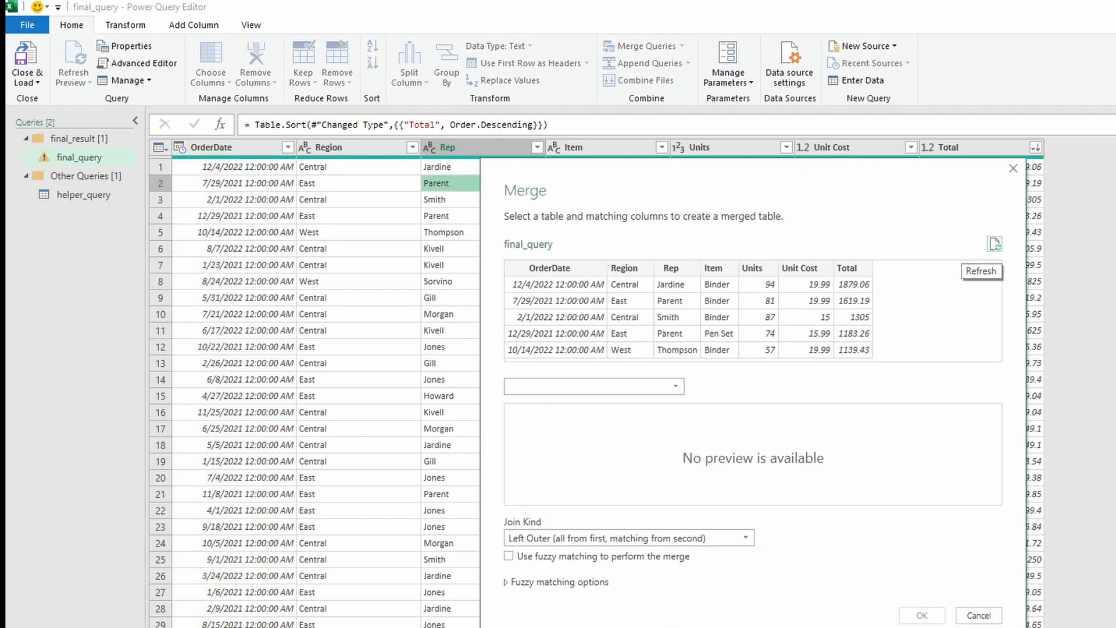
{"action": "key", "text": "Escape"}
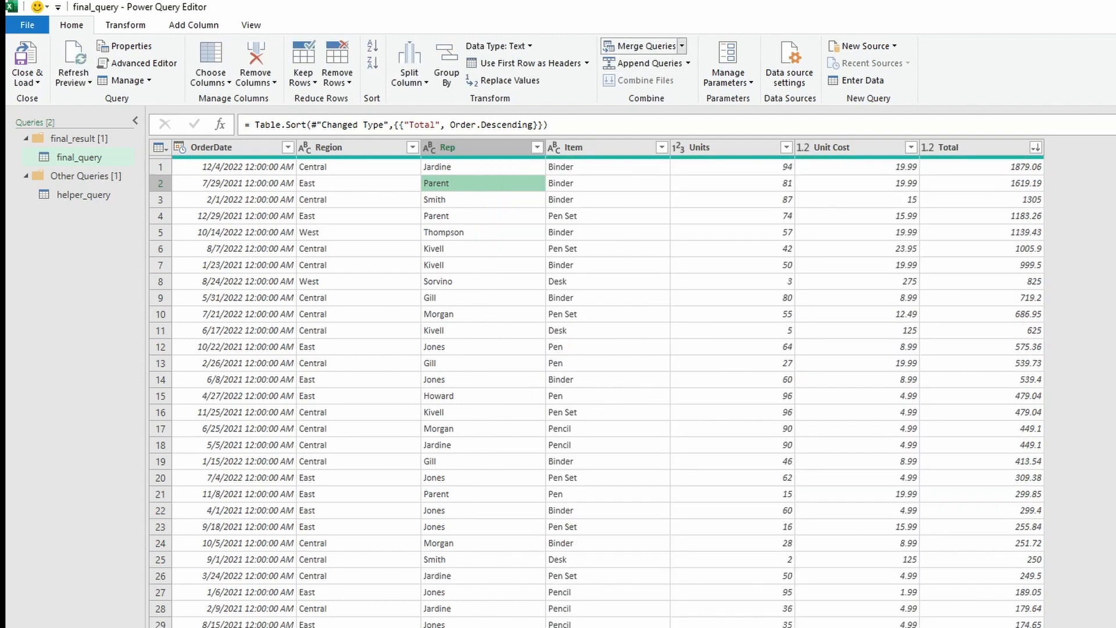
Merge final_query with helper_query using a Left Outer join, matching Rep to Rep and Total to max_total
{"action": "left_click", "coordinate": [682, 46]}
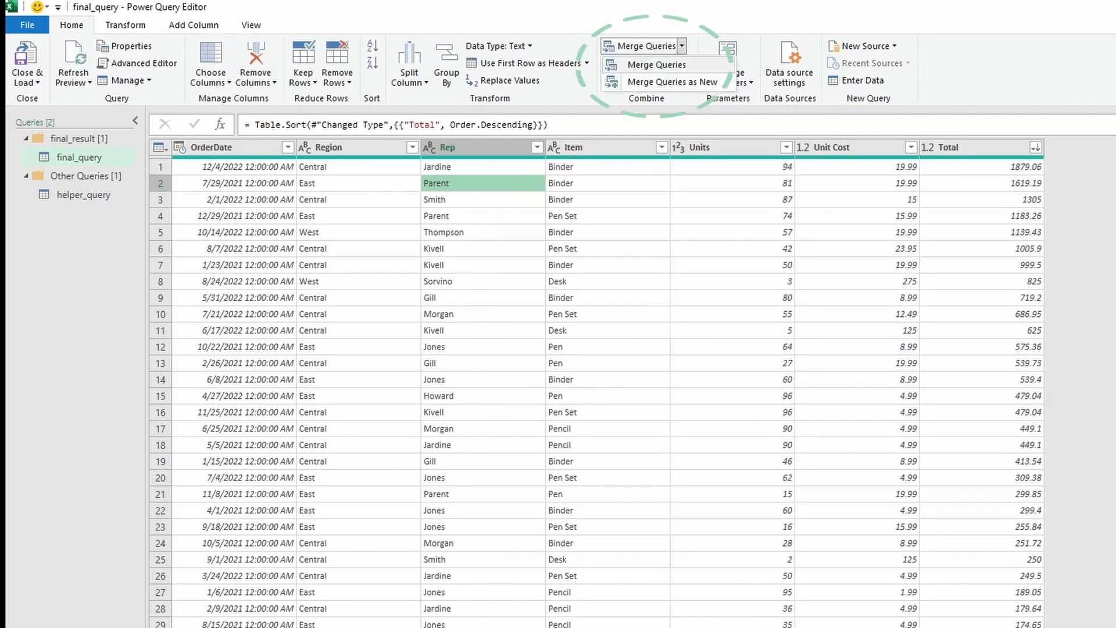
{"action": "left_click", "coordinate": [657, 64]}
{"action": "left_click", "coordinate": [595, 386]}
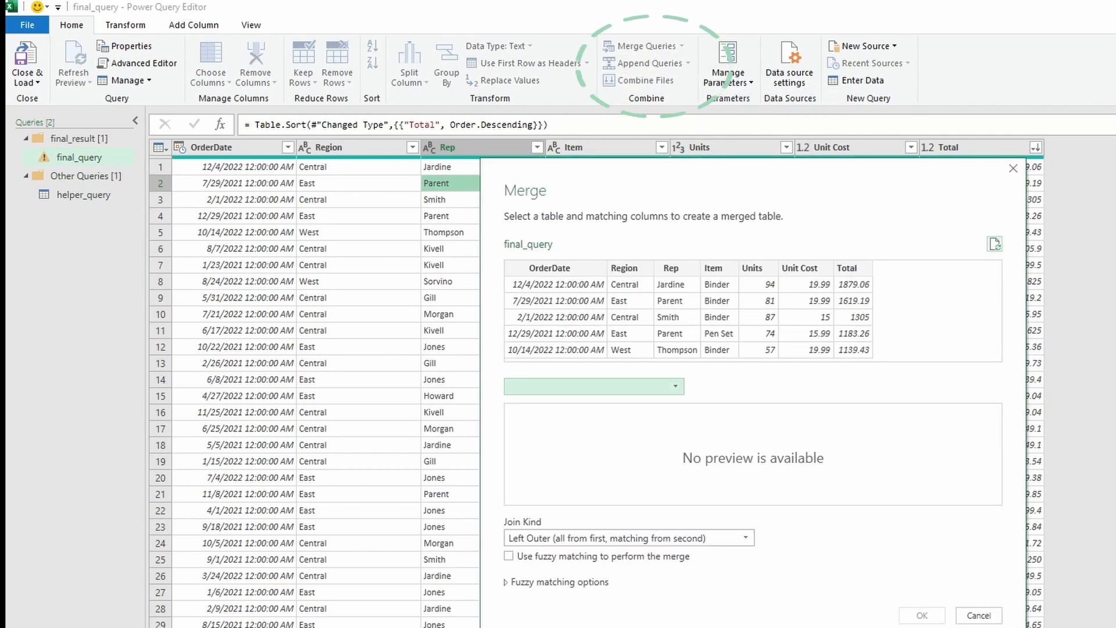
{"action": "left_click", "coordinate": [529, 419]}
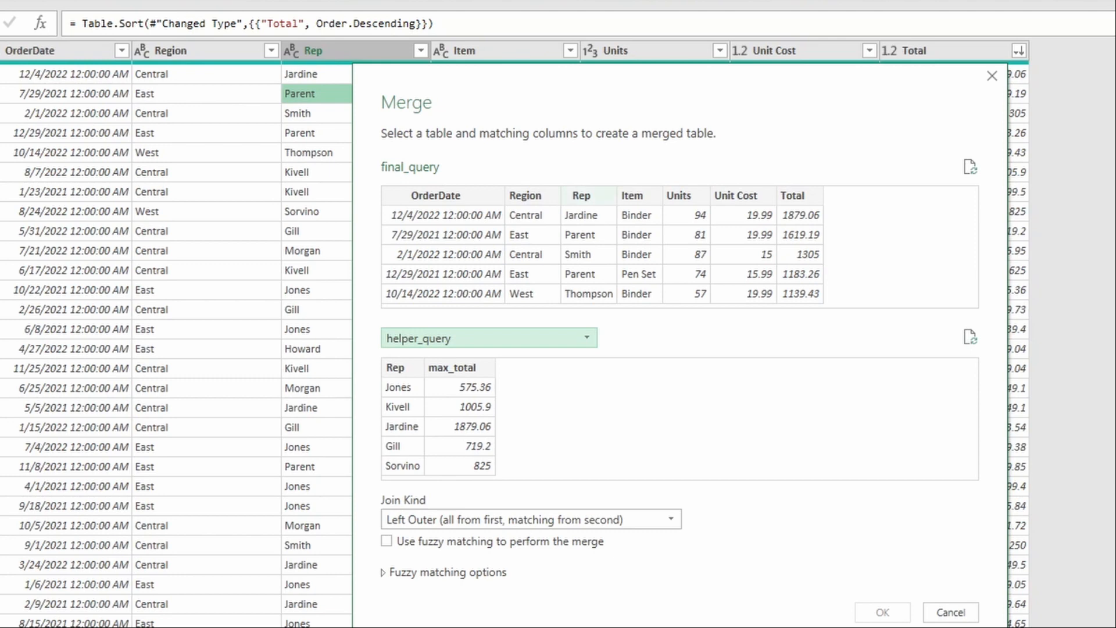
{"action": "left_click", "coordinate": [588, 196], "text": "ctrl"}
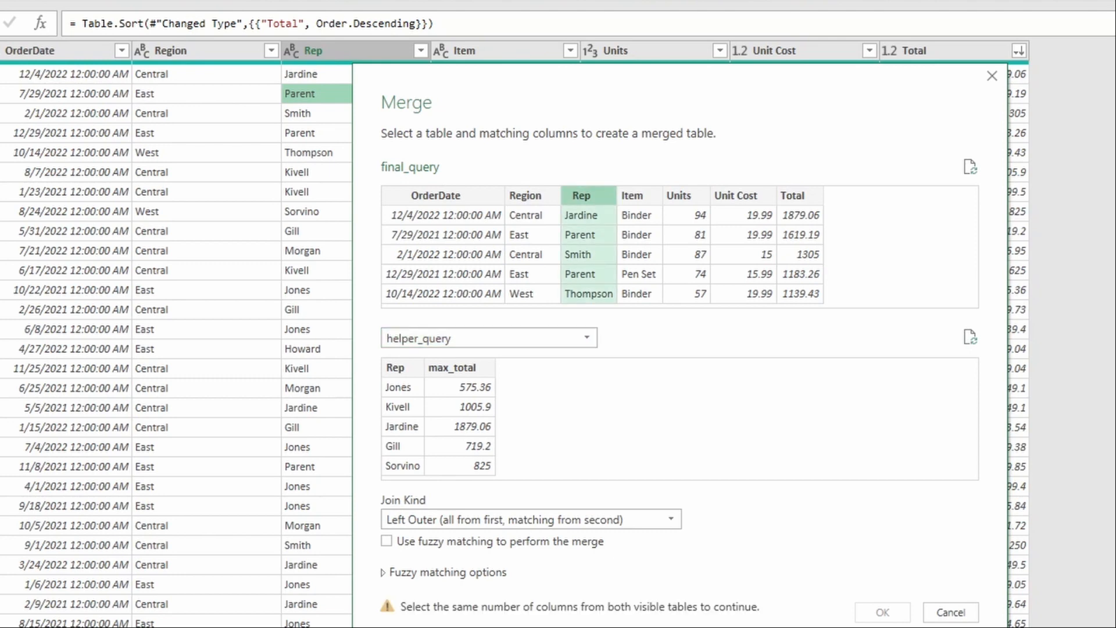
{"action": "left_click", "coordinate": [800, 196], "text": "ctrl"}
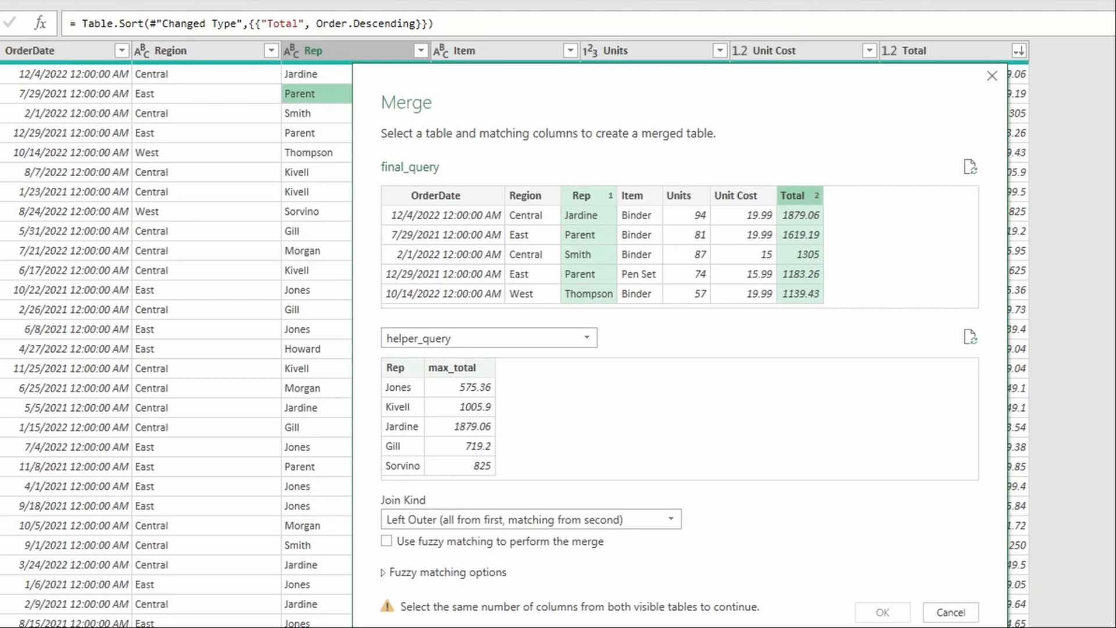
{"action": "left_click", "coordinate": [402, 367]}
{"action": "left_click", "coordinate": [453, 368], "text": "ctrl"}
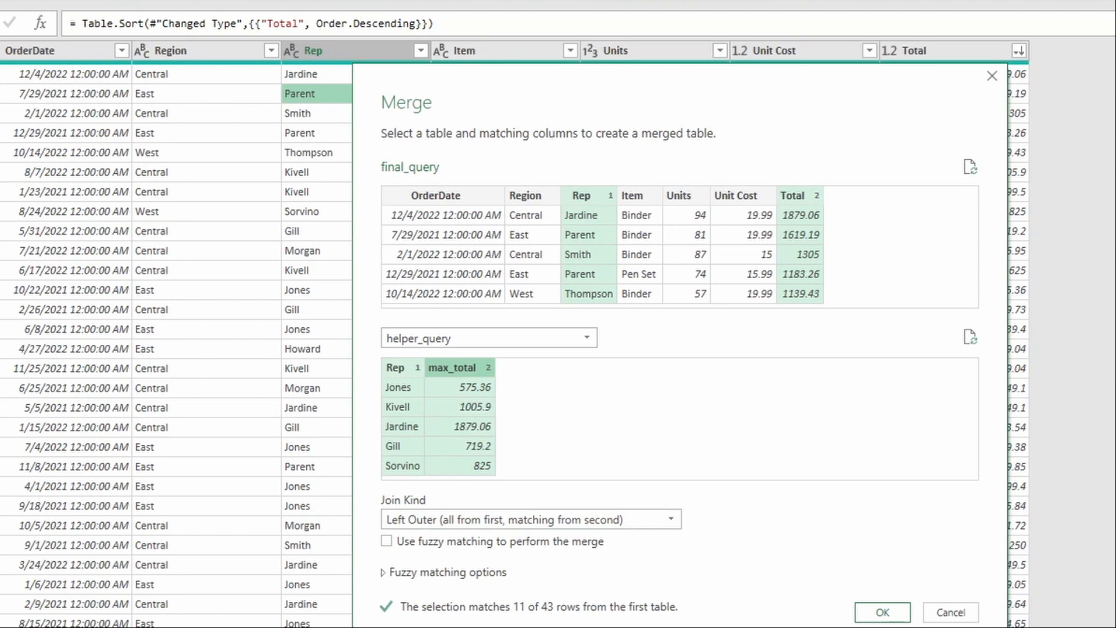
{"action": "left_click", "coordinate": [883, 612]}
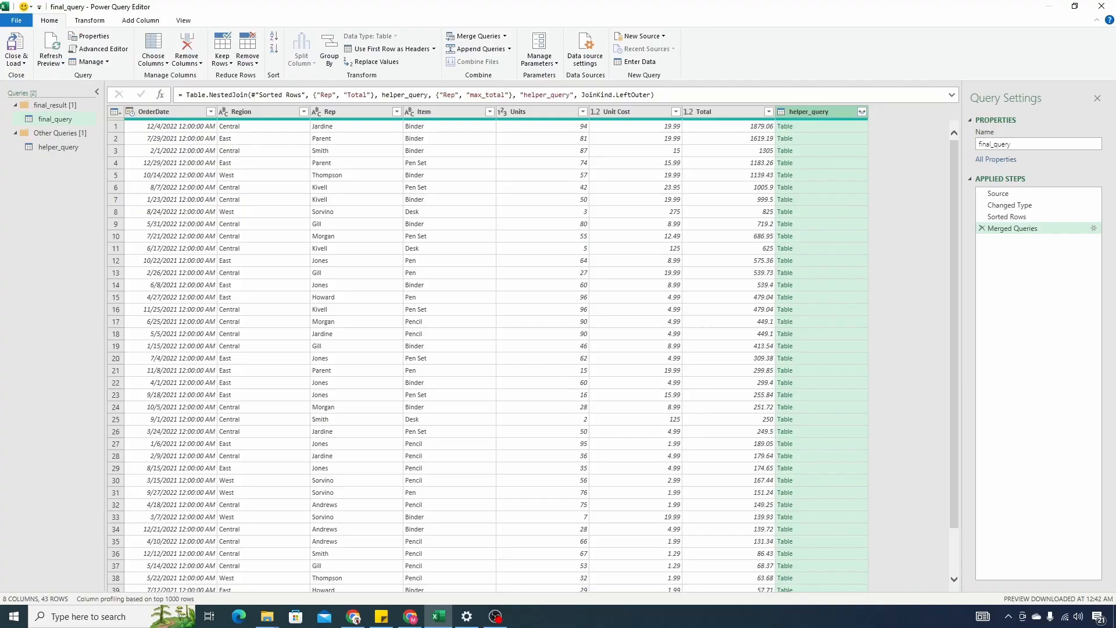
Expand the merged helper_query column into Rep and max_total without using the original column name as prefix
{"action": "left_click", "coordinate": [824, 127]}
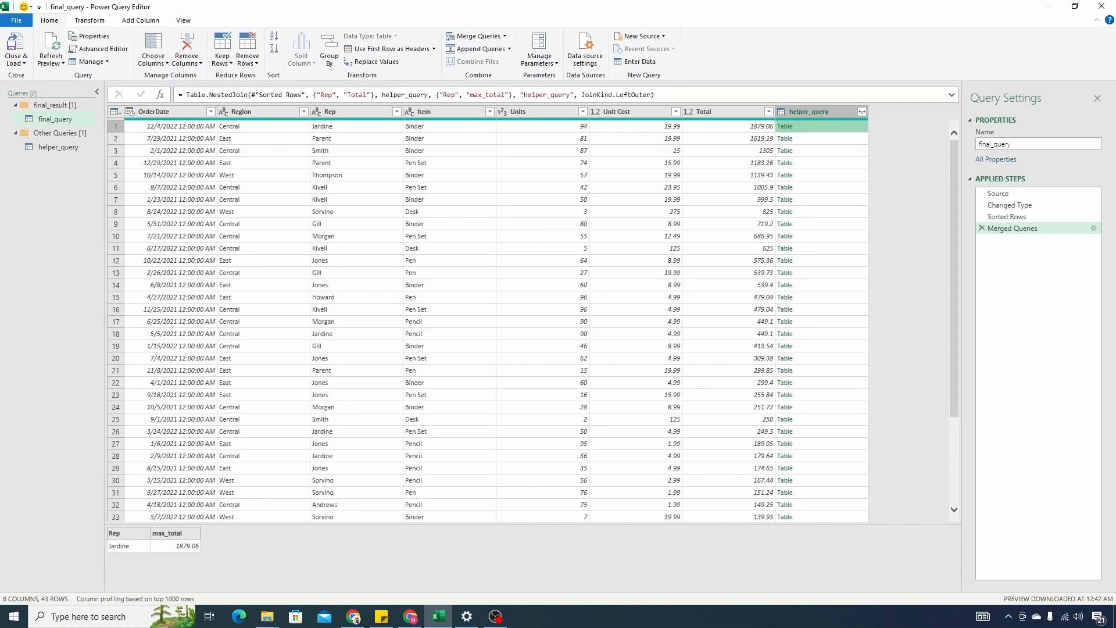
{"action": "left_click", "coordinate": [861, 111]}
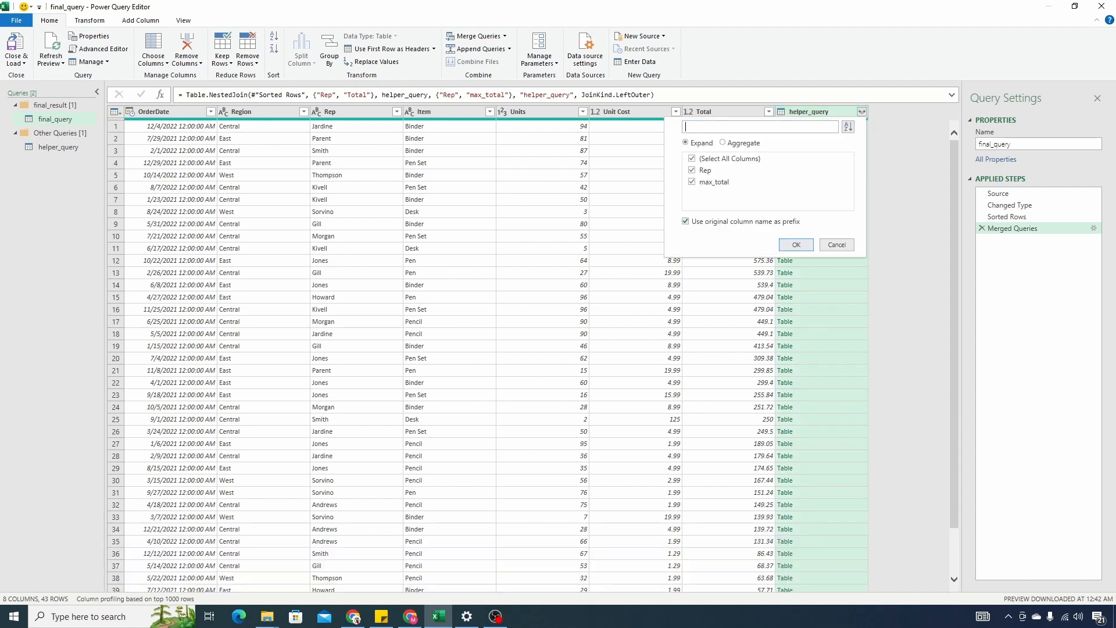
{"action": "left_click", "coordinate": [686, 221]}
{"action": "left_click", "coordinate": [796, 245]}
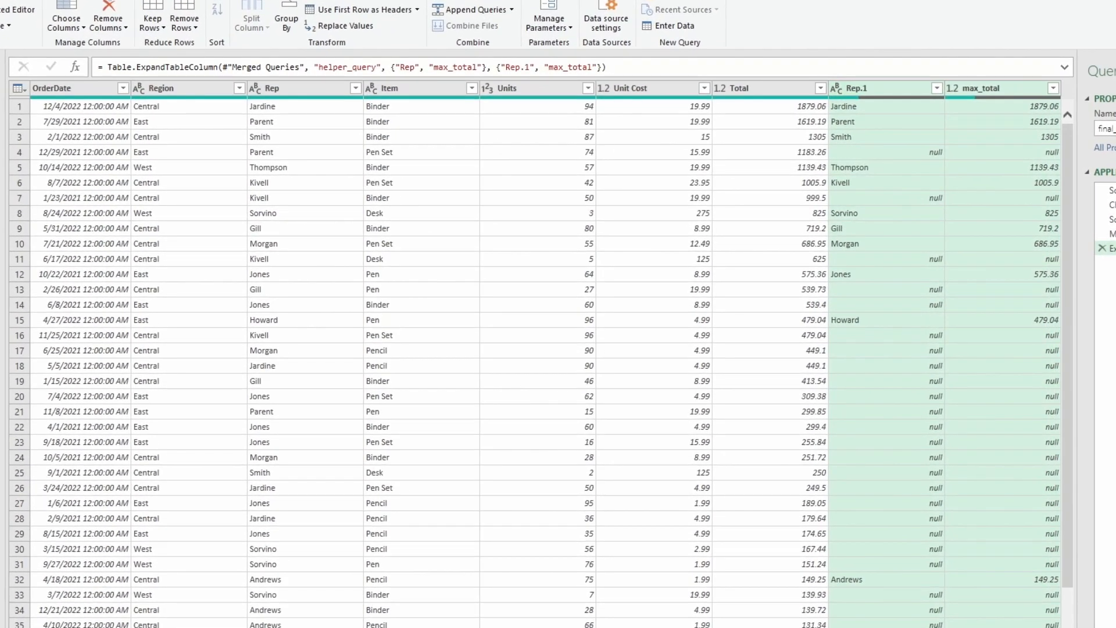
Filter the null rows out of the Rep.1 column
{"action": "left_click", "coordinate": [938, 88]}
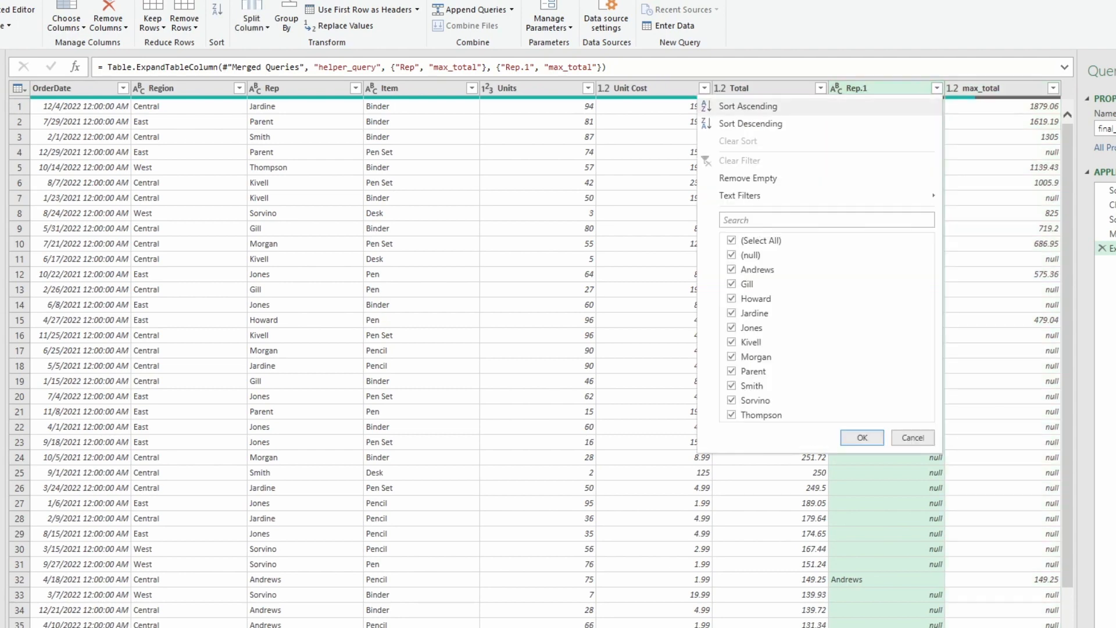
{"action": "left_click", "coordinate": [733, 252]}
{"action": "left_click", "coordinate": [861, 437]}
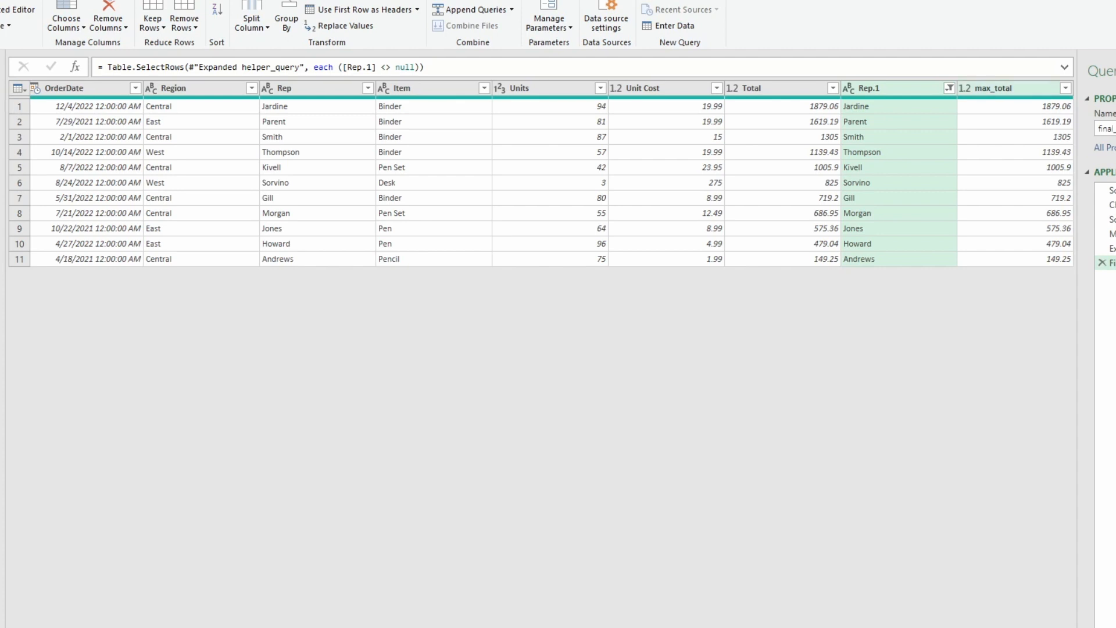
Remove the Rep.1 and max_total columns from final_query and load the queries into the workbook
{"action": "left_click", "coordinate": [993, 88], "text": "ctrl"}
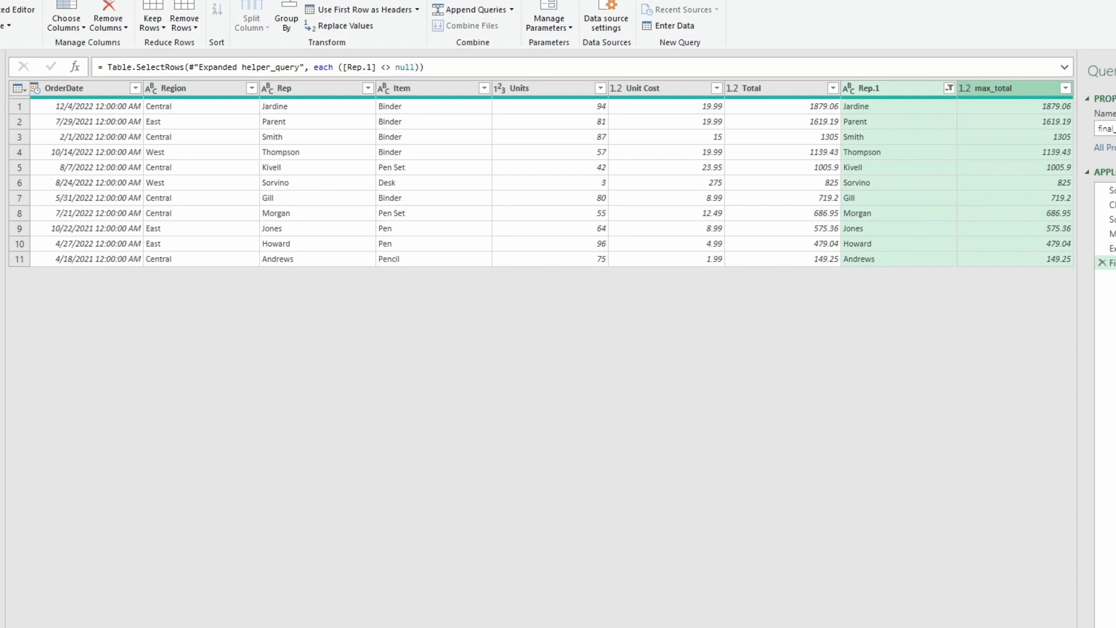
{"action": "right_click", "coordinate": [889, 92]}
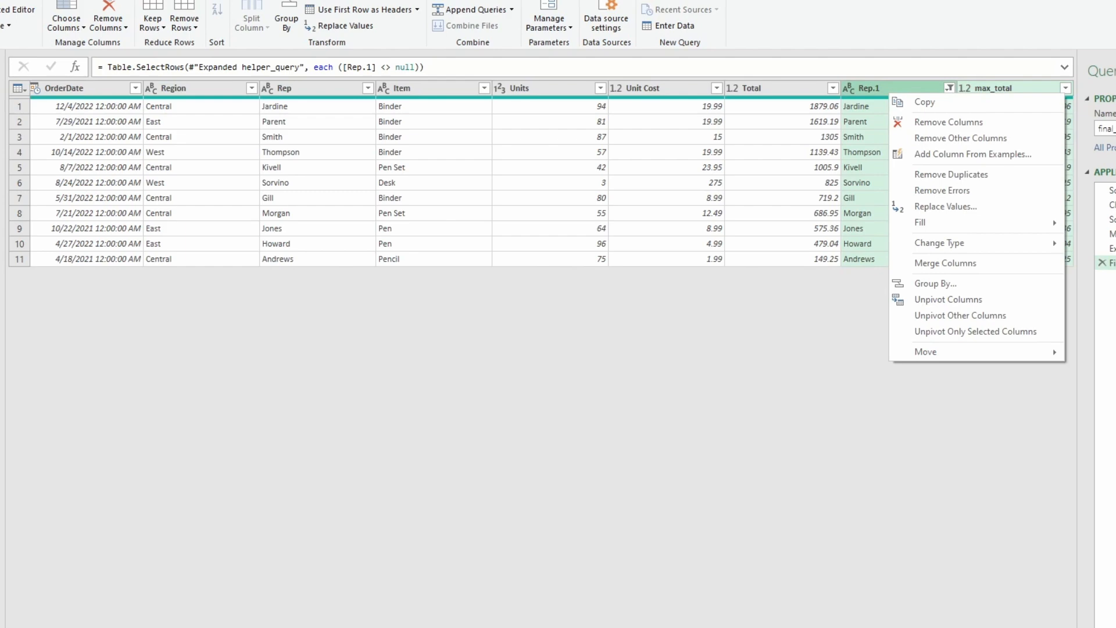
{"action": "left_click", "coordinate": [949, 121]}
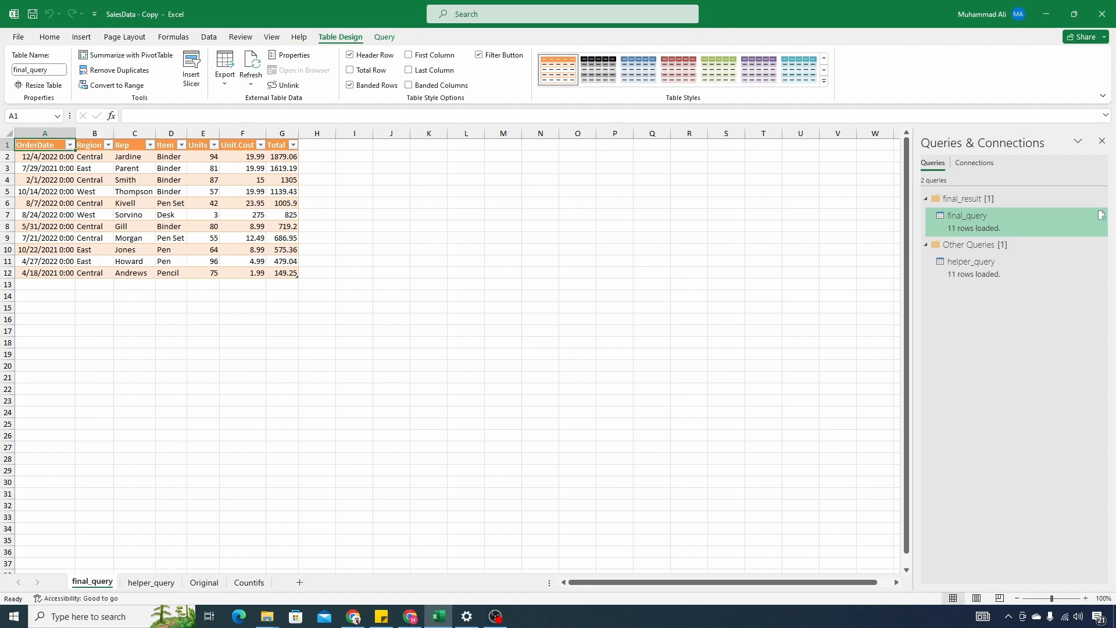
{"action": "left_click", "coordinate": [45, 156]}
Change helper_query's load setting to Only Create Connection, accepting the deletion of its worksheet table
{"action": "left_click", "coordinate": [151, 583]}
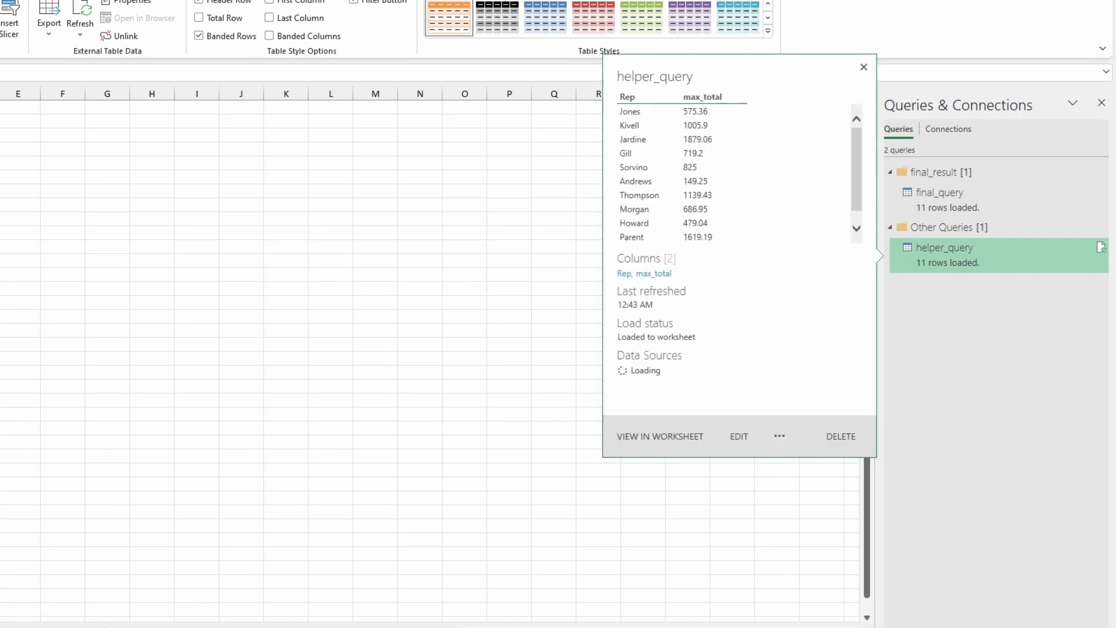
{"action": "right_click", "coordinate": [947, 256]}
{"action": "left_click", "coordinate": [989, 364]}
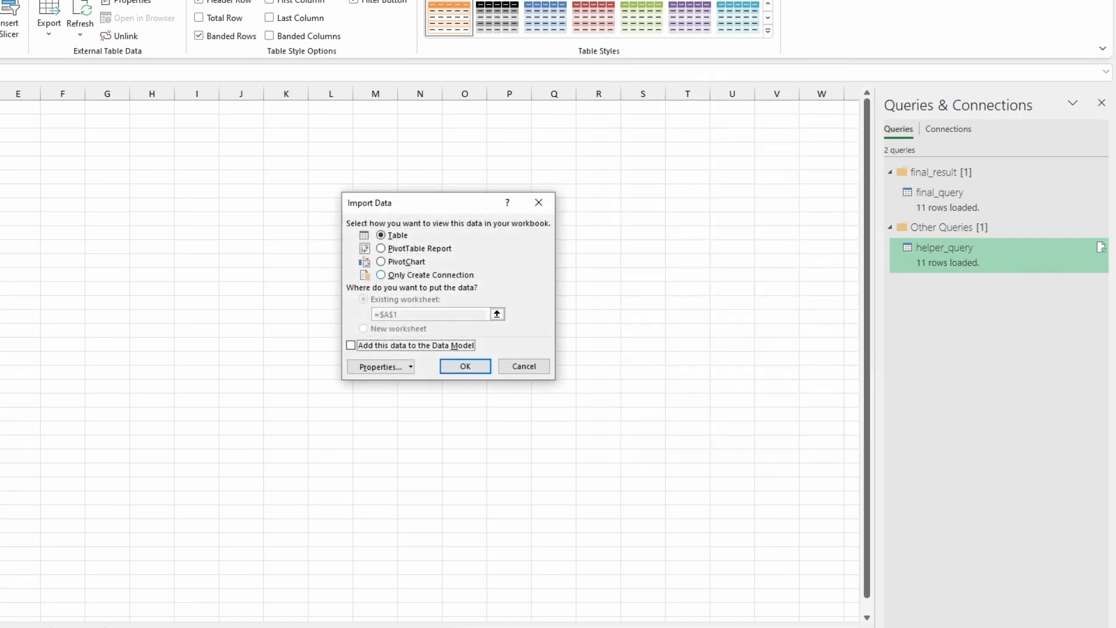
{"action": "left_click", "coordinate": [381, 275]}
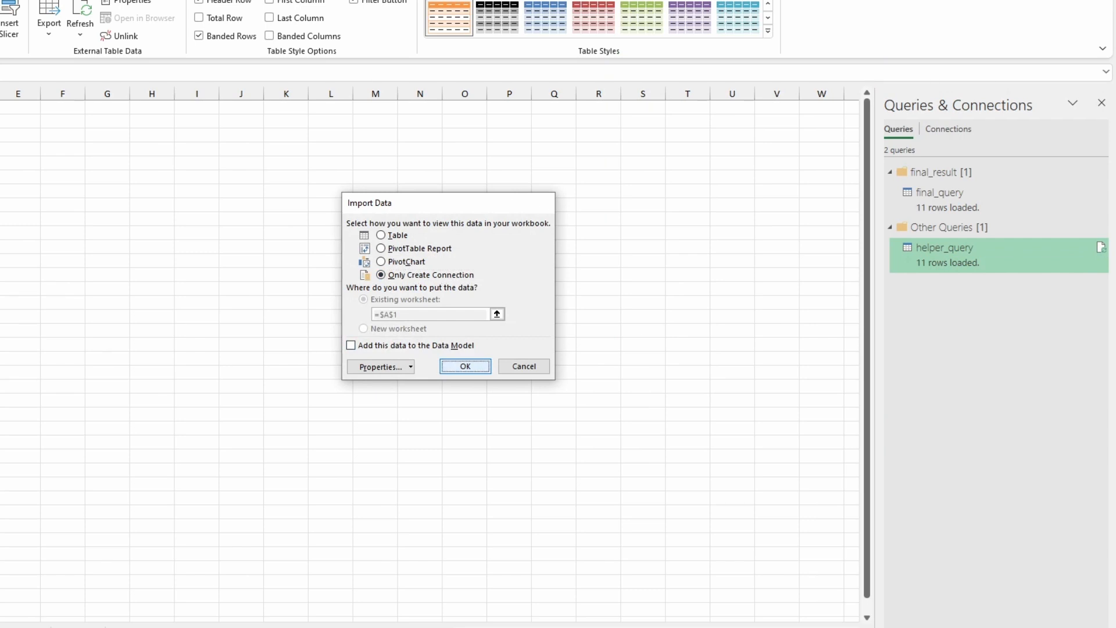
{"action": "left_click", "coordinate": [465, 366]}
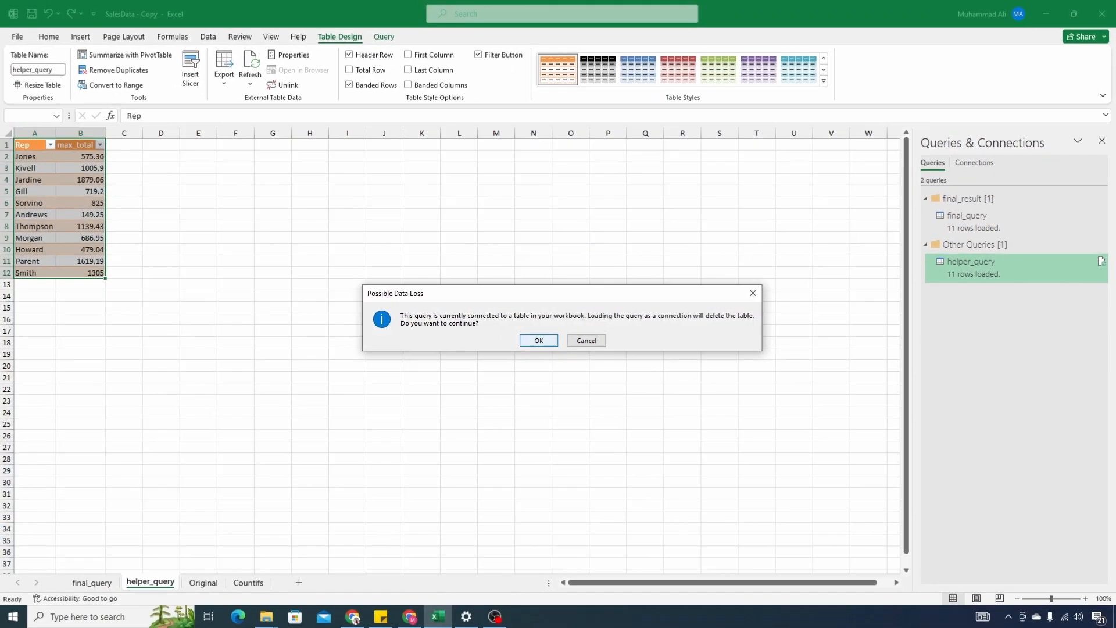
{"action": "left_click", "coordinate": [426, 343]}
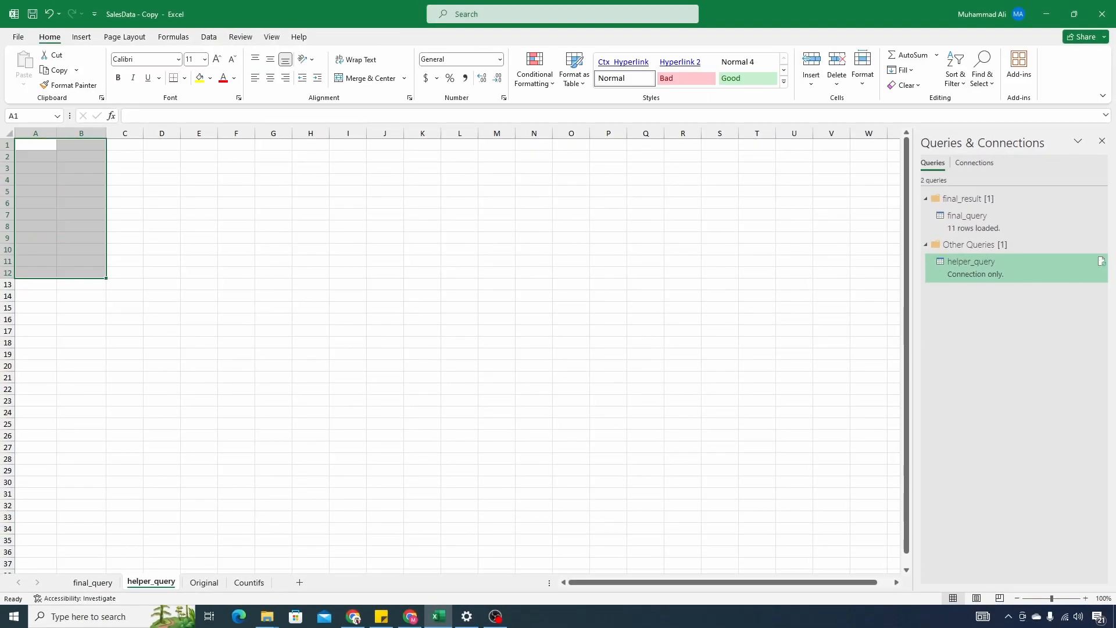
Delete the empty helper_query worksheet
{"action": "key", "text": "alt"}
{"action": "key", "text": "e"}
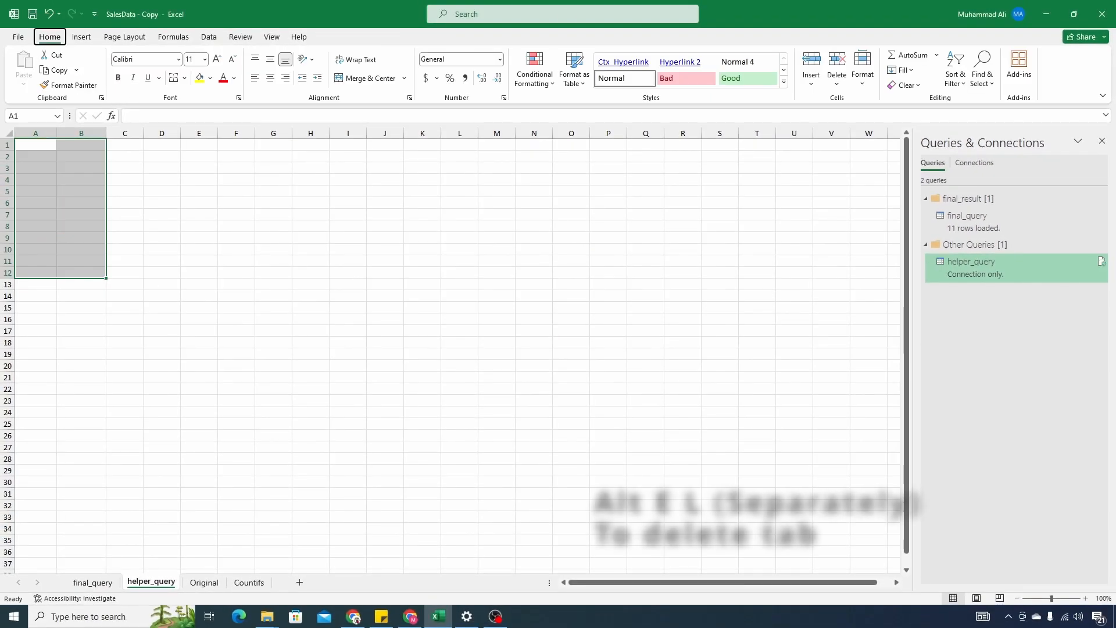
{"action": "key", "text": "l"}
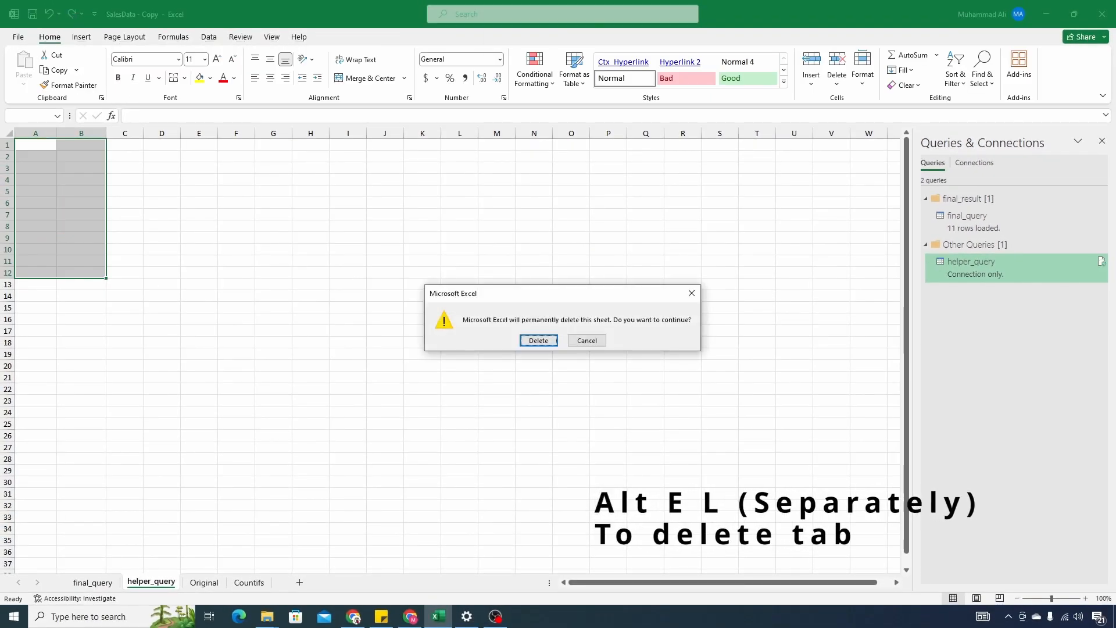
{"action": "key", "text": "Return"}
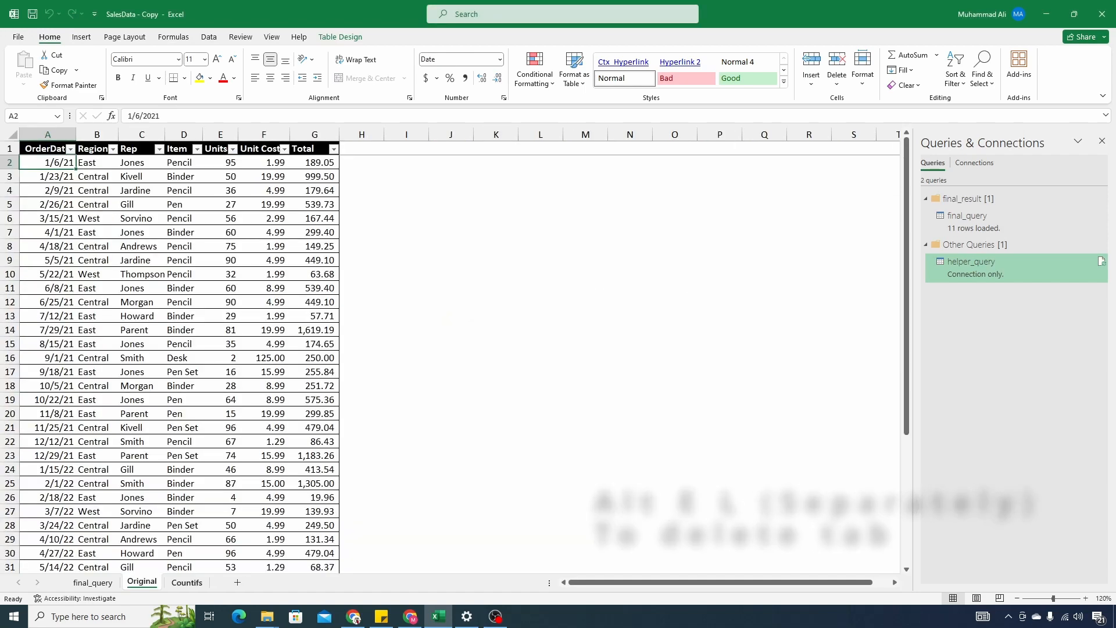
Check the Countifs sheet, return to the final_query sheet and open final_query for editing in the Power Query Editor
{"action": "key", "text": "ctrl+Page_Down"}
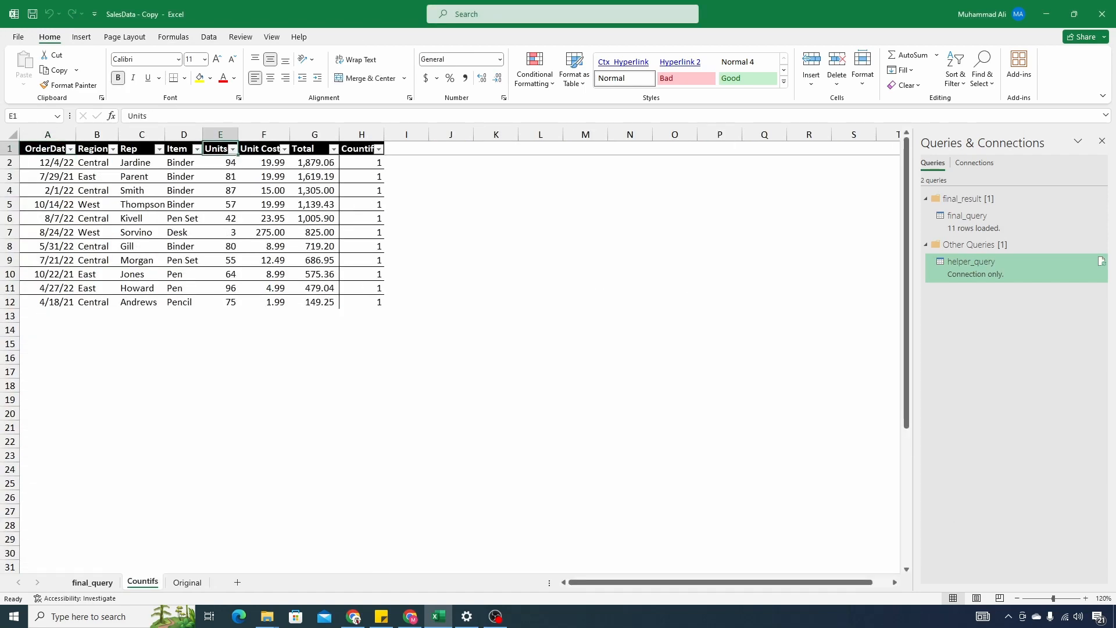
{"action": "key", "text": "ctrl+Page_Up"}
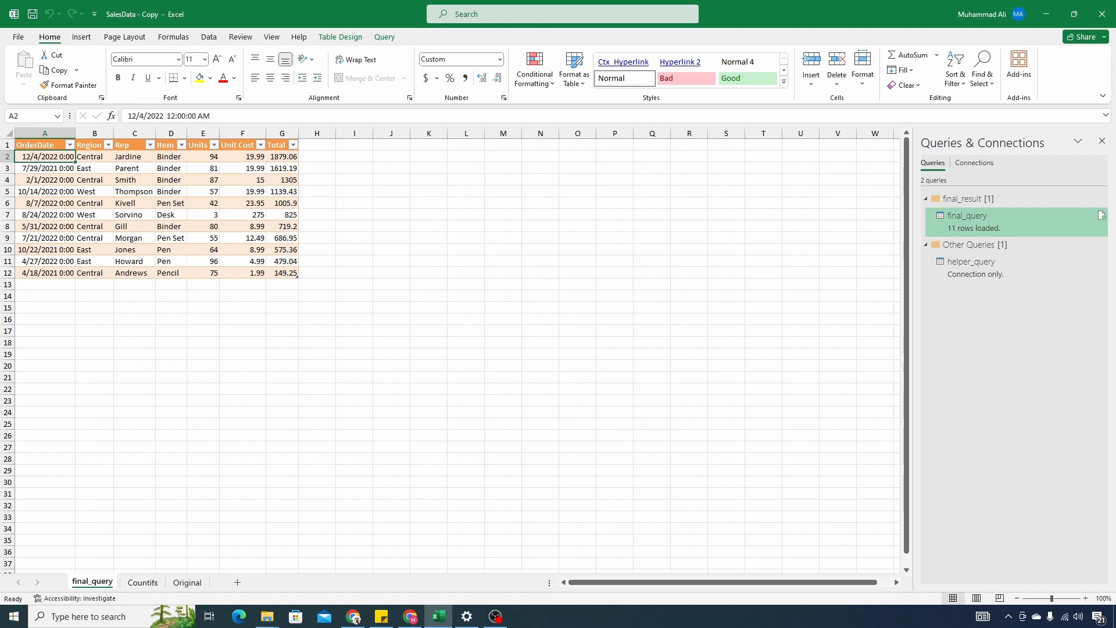
{"action": "double_click", "coordinate": [977, 219]}
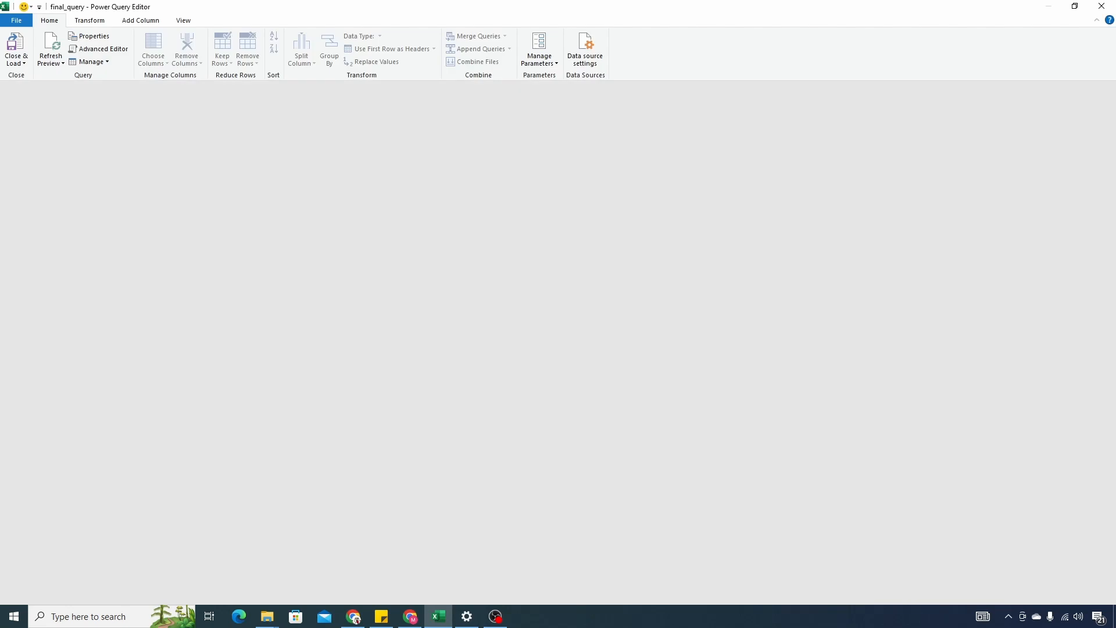
Set the OrderDate column's data type to Date as an additional query step
{"action": "left_click", "coordinate": [130, 111]}
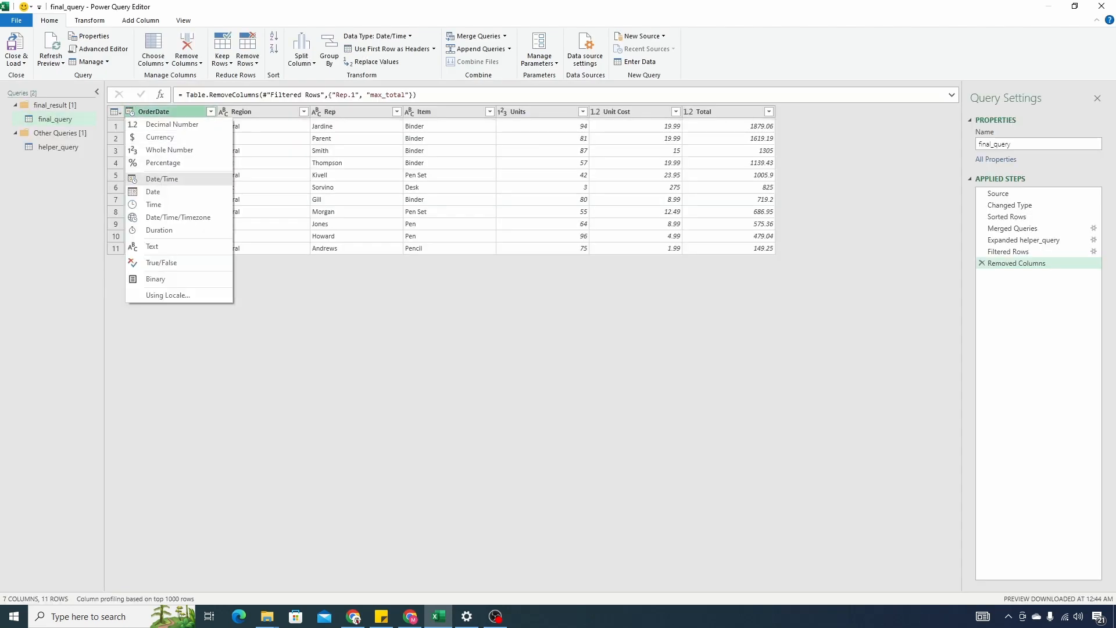
{"action": "left_click", "coordinate": [271, 163]}
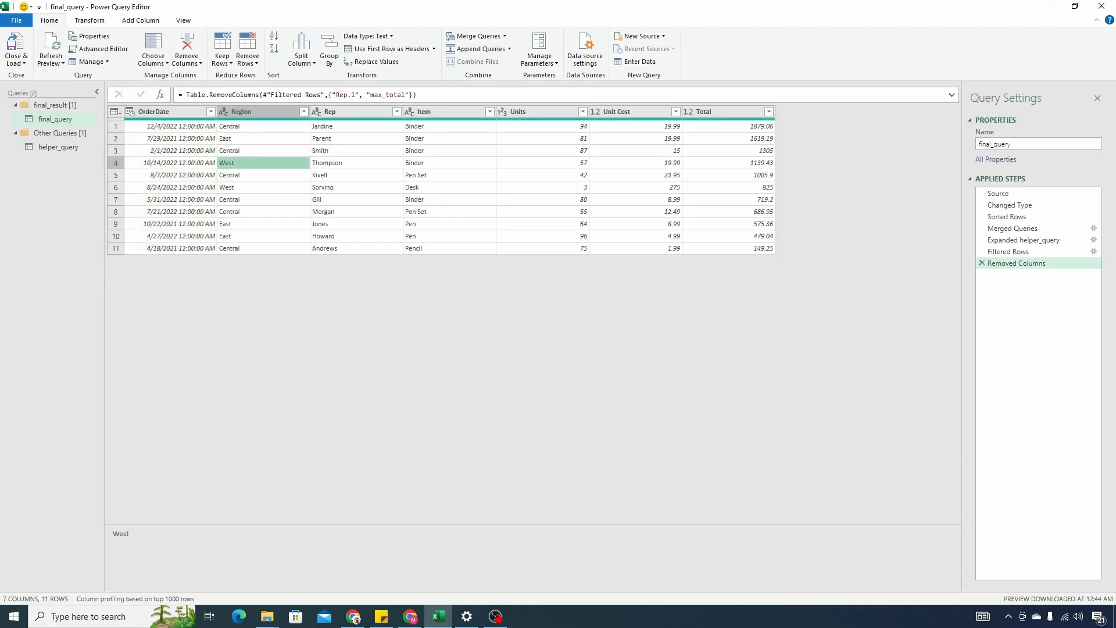
{"action": "left_click", "coordinate": [130, 111]}
{"action": "left_click", "coordinate": [148, 192]}
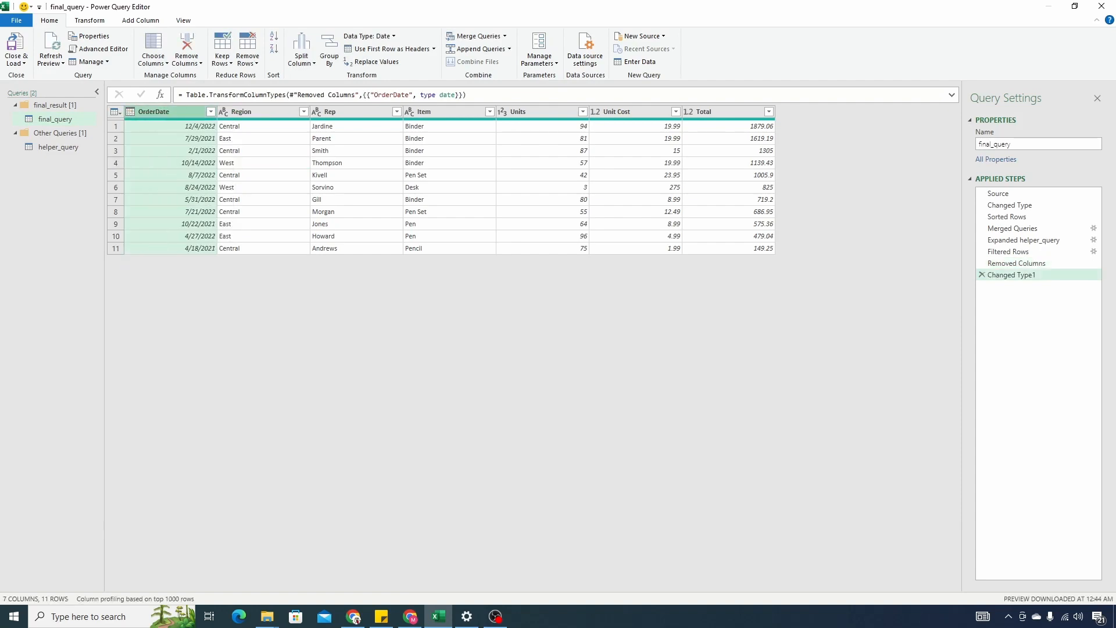
Edit the formula of the first Changed Type step so OrderDate uses type date
{"action": "left_click", "coordinate": [1010, 205]}
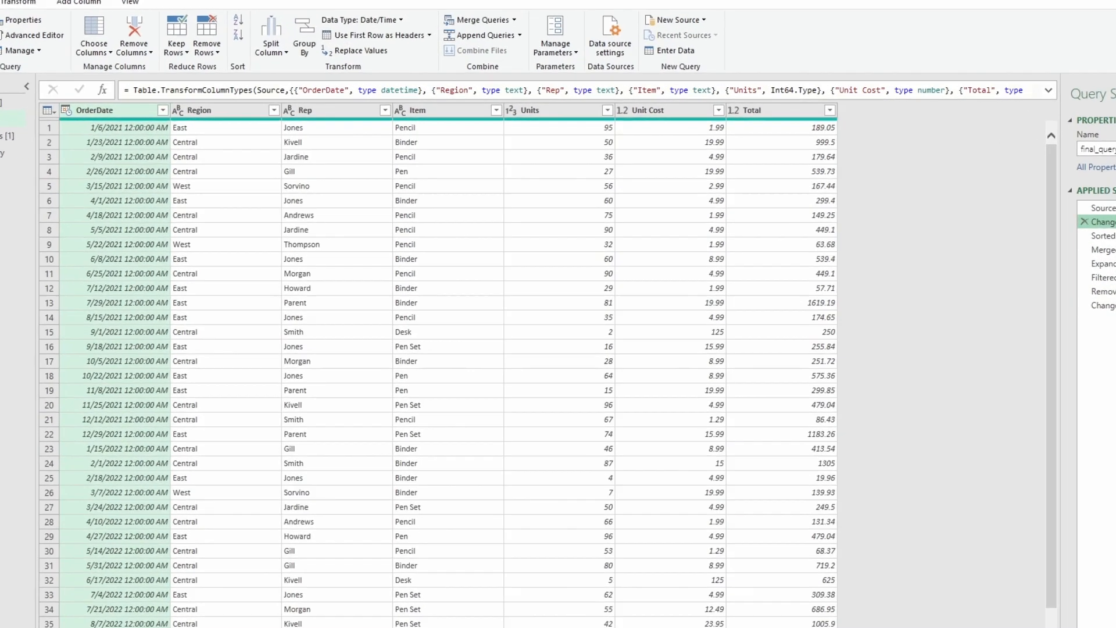
{"action": "left_click", "coordinate": [952, 95]}
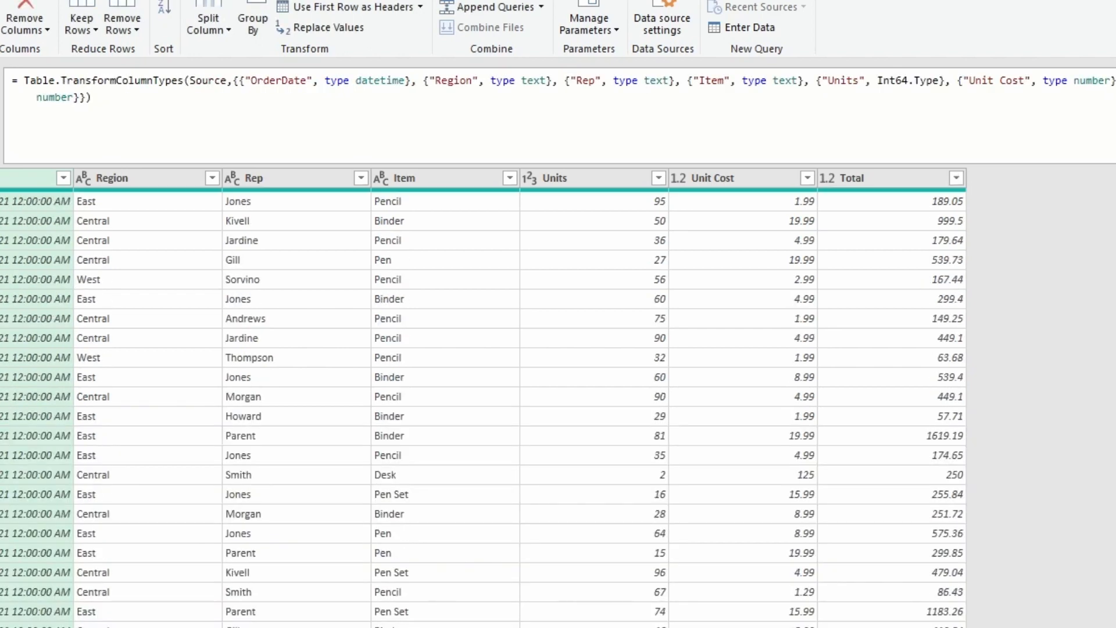
{"action": "left_click_drag", "start_coordinate": [380, 80], "coordinate": [405, 81]}
{"action": "key", "text": "BackSpace"}
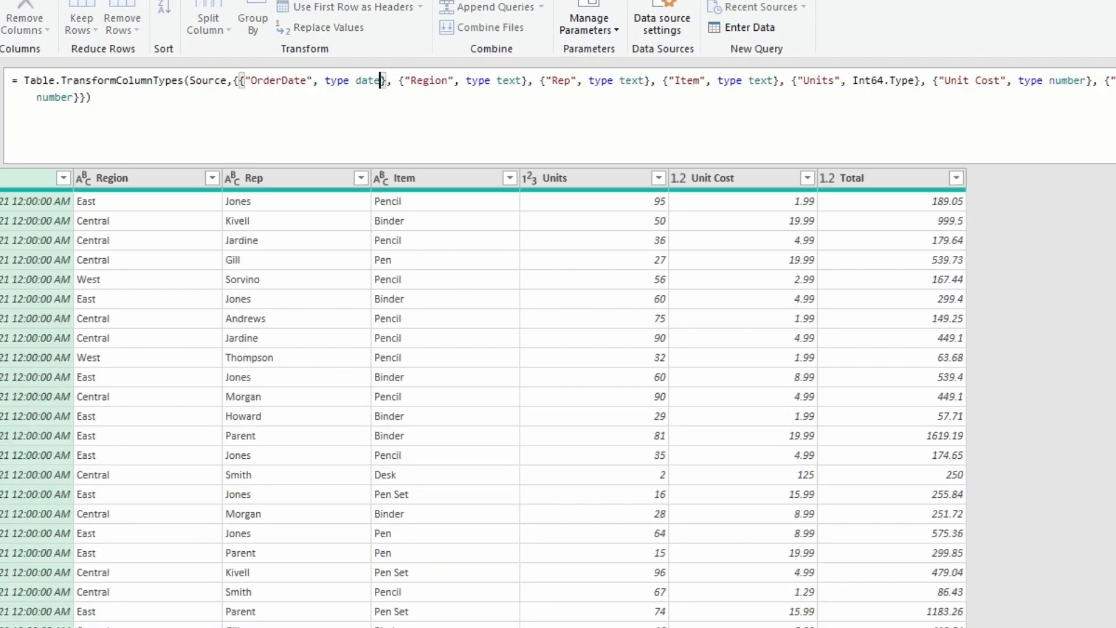
{"action": "key", "text": "Return"}
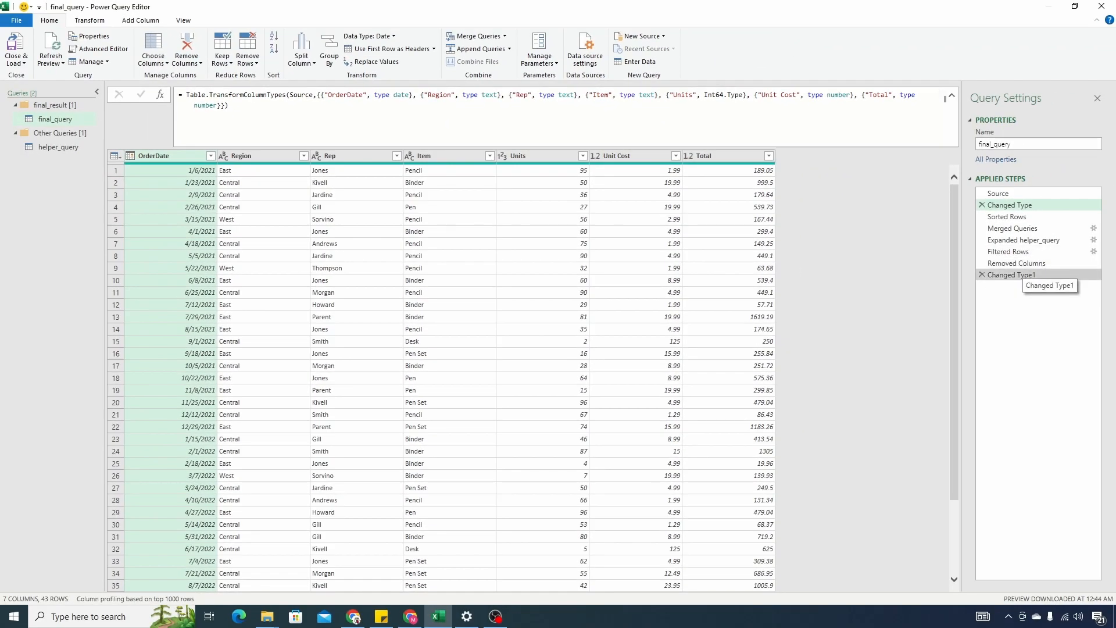
Delete the redundant Changed Type1 step from final_query and load the query back to its worksheet
{"action": "left_click", "coordinate": [1022, 277]}
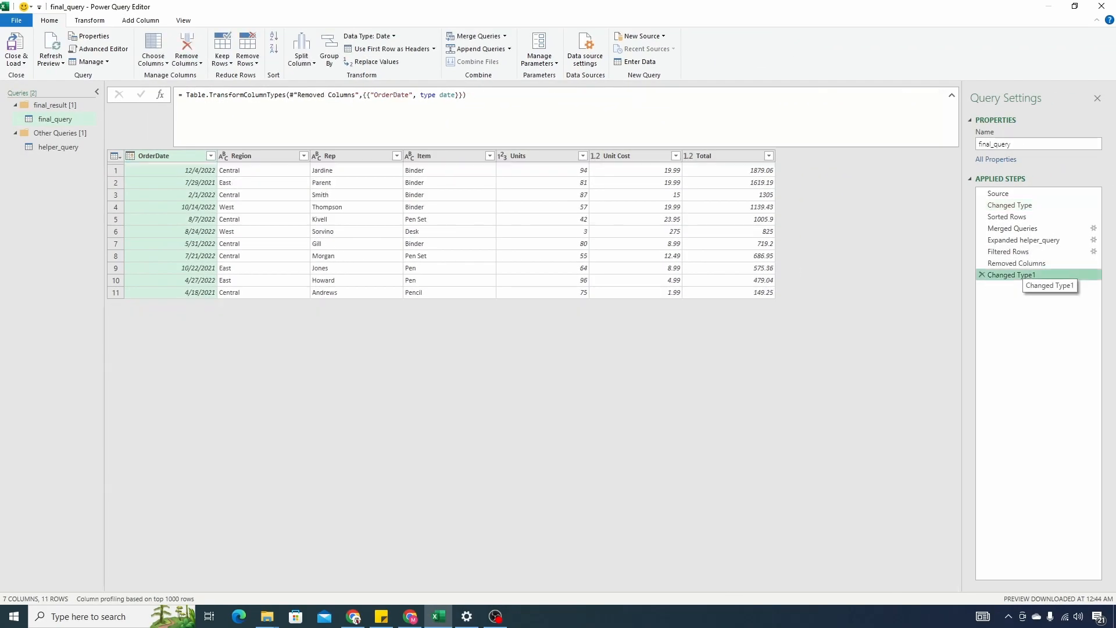
{"action": "left_click", "coordinate": [982, 274]}
{"action": "left_click", "coordinate": [14, 44]}
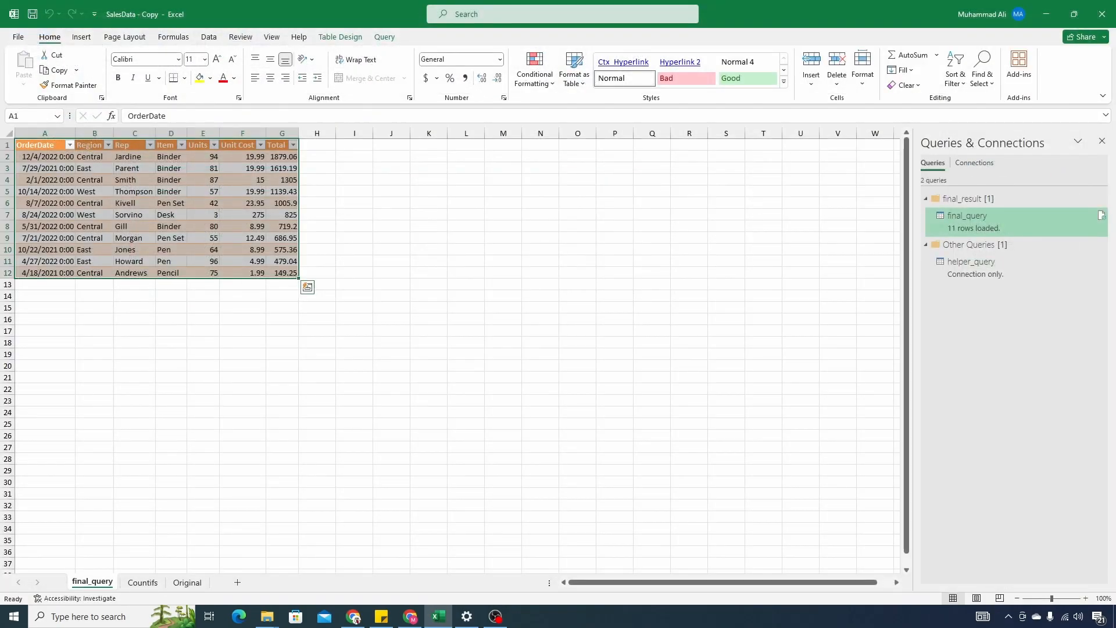
Copy the Countifs result table and paste its values and formats at I1 on the final_query sheet
{"action": "left_click_drag", "start_coordinate": [45, 149], "coordinate": [366, 302]}
{"action": "key", "text": "ctrl+c"}
{"action": "key", "text": "ctrl+Page_Up"}
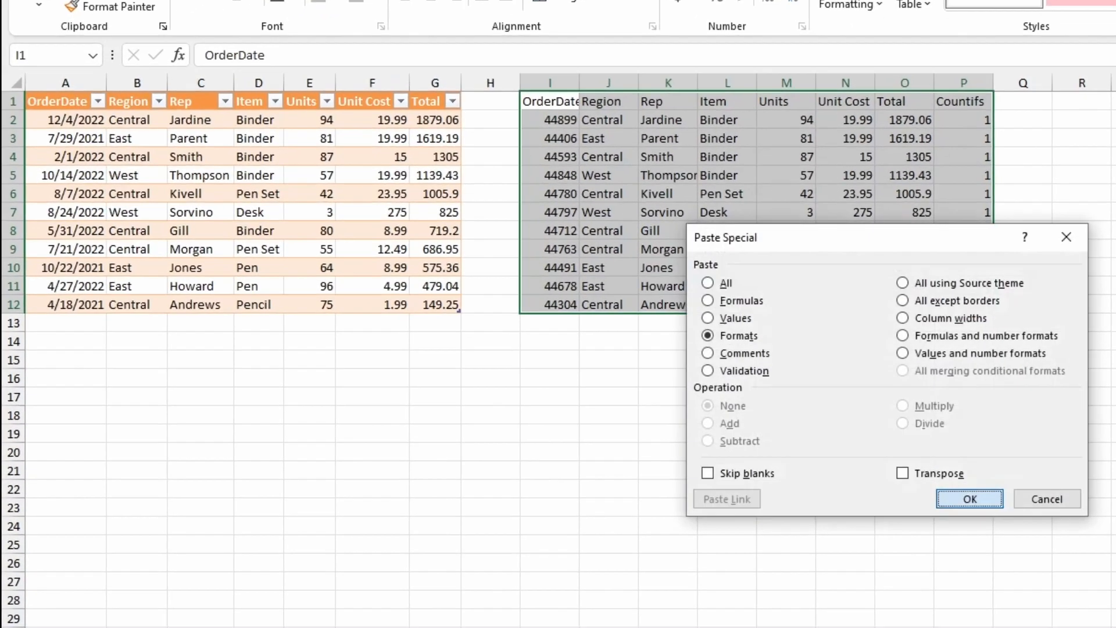
{"action": "key", "text": "Return"}
Go through the pasted Total values from O2 to O12, comparing each with the final_query table
{"action": "left_click", "coordinate": [911, 119]}
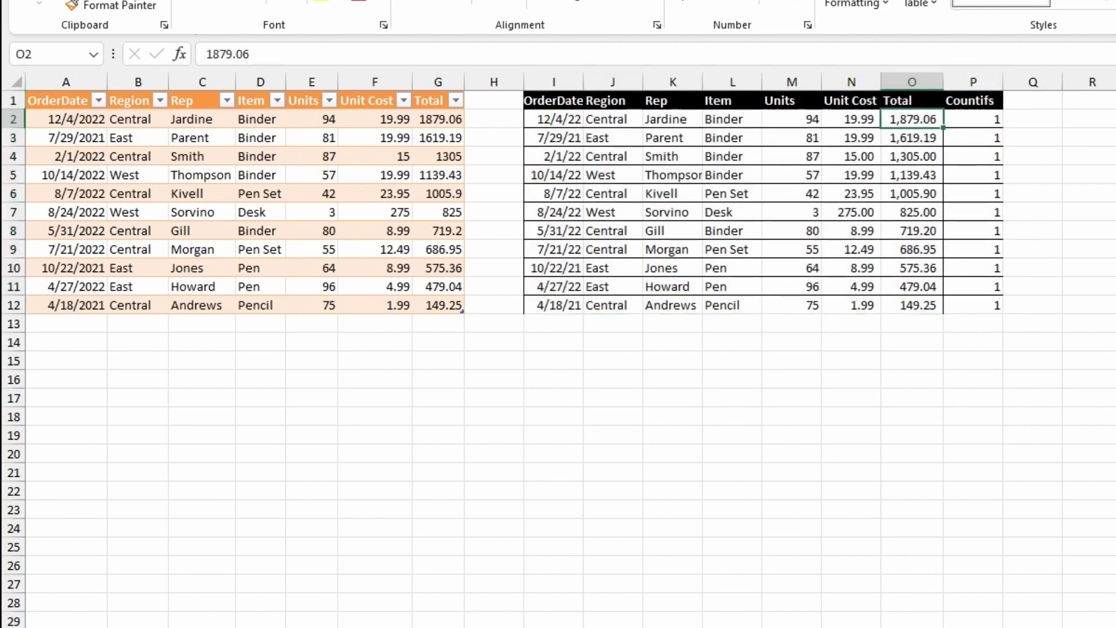
{"action": "key", "text": "Down"}
{"action": "key", "text": "Down"}
{"action": "key", "text": "Down"}
{"action": "key", "text": "Down"}
{"action": "key", "text": "Down"}
{"action": "key", "text": "Down"}
{"action": "key", "text": "Down"}
{"action": "key", "text": "Down"}
{"action": "key", "text": "Down"}
{"action": "key", "text": "Down"}
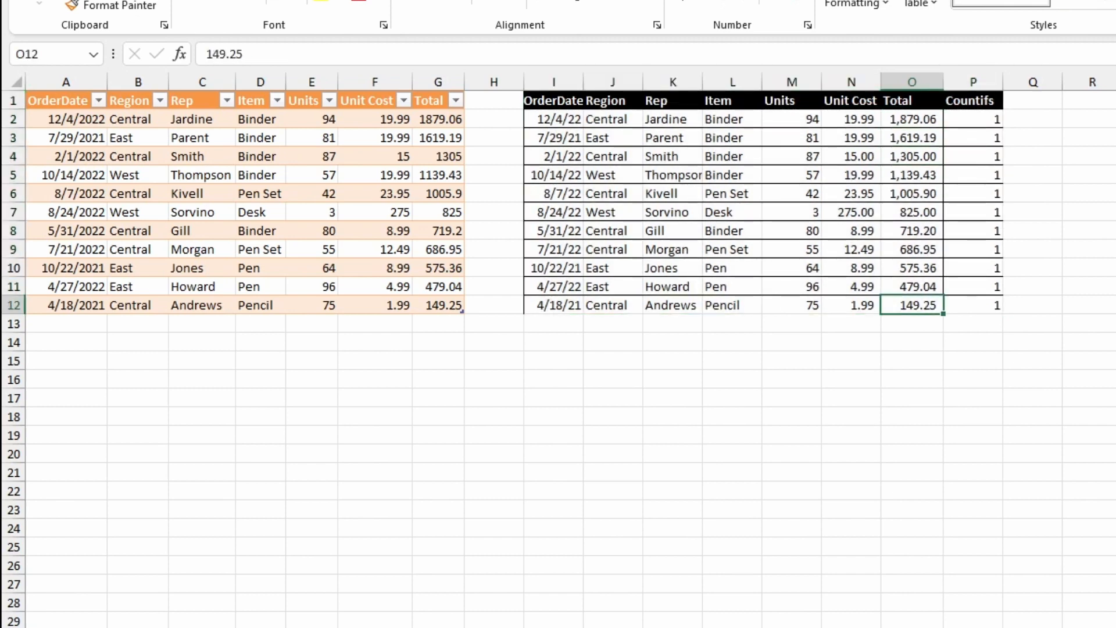